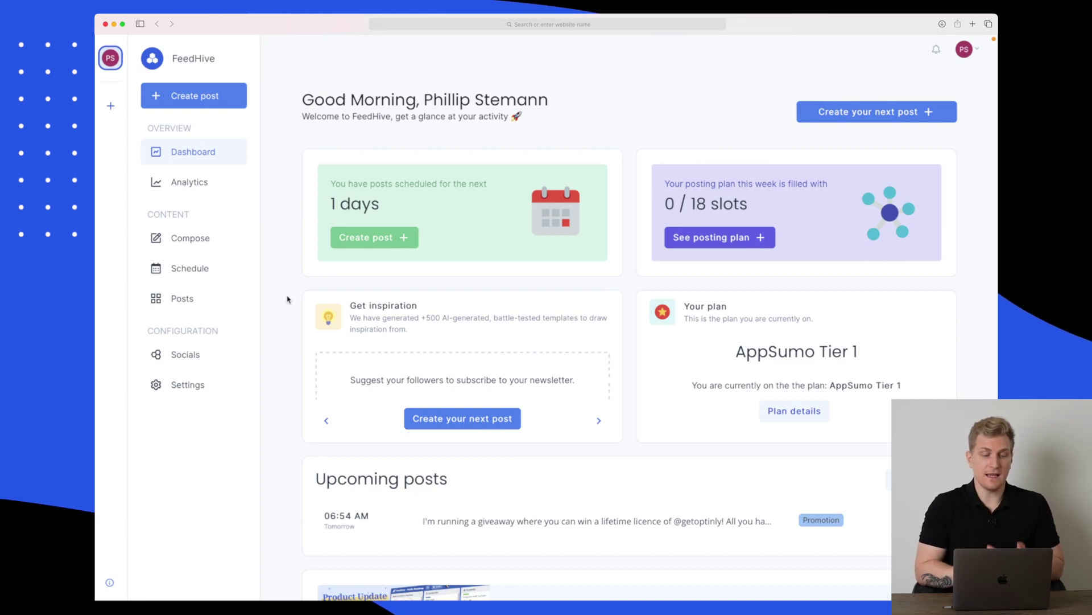
# Start a new post filled with the inspiration about a recent discussion with a friend.
pyautogui.scroll(-2, 288, 299)
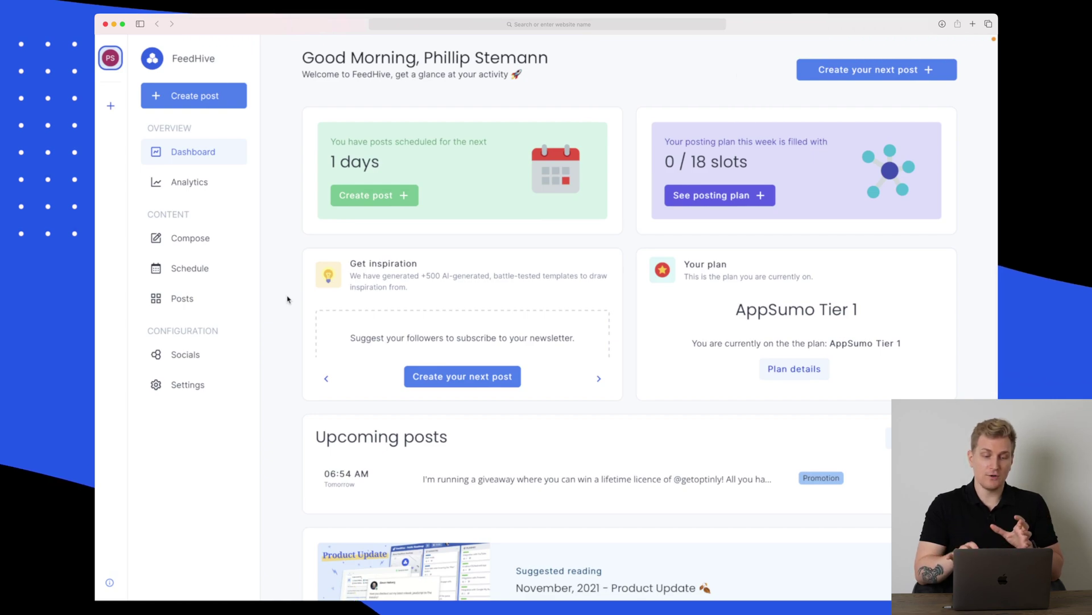
pyautogui.scroll(-4, 746, 330)
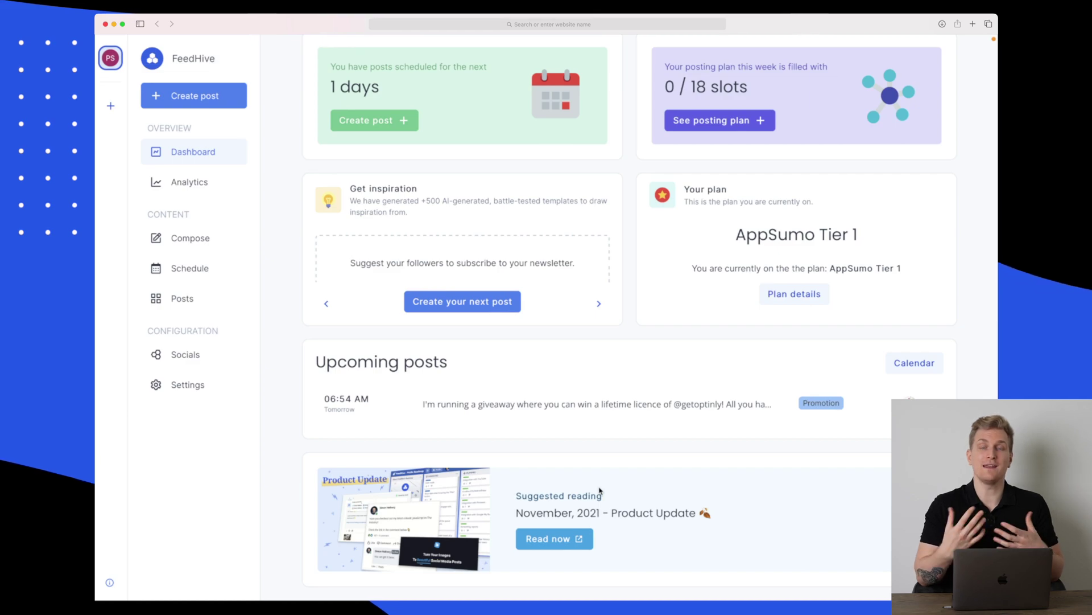
pyautogui.scroll(4, 599, 491)
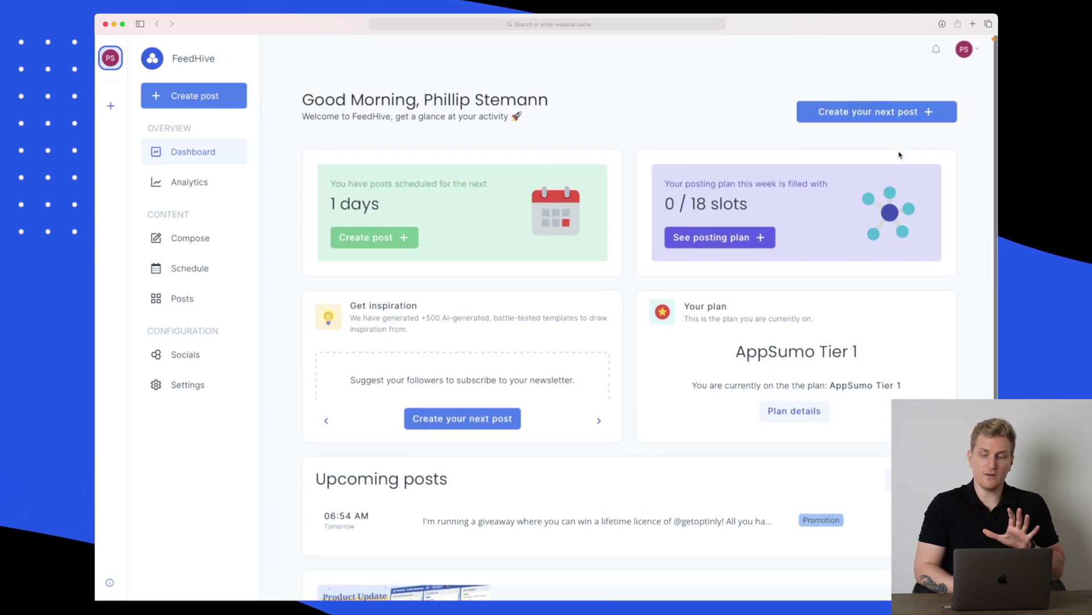
pyautogui.click(871, 113)
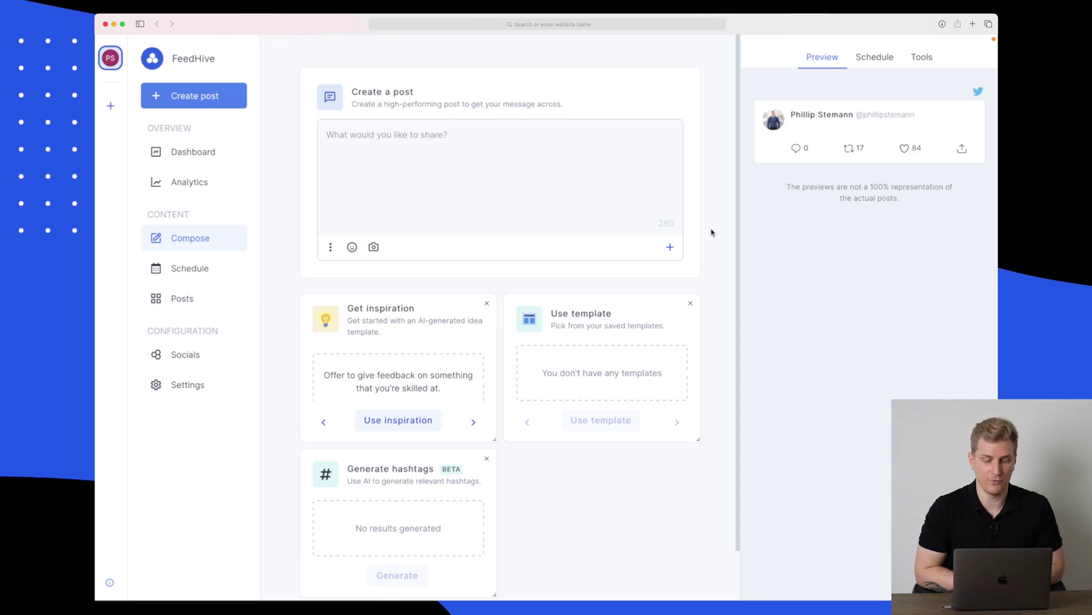
pyautogui.scroll(-1, 523, 342)
pyautogui.scroll(-3, 417, 349)
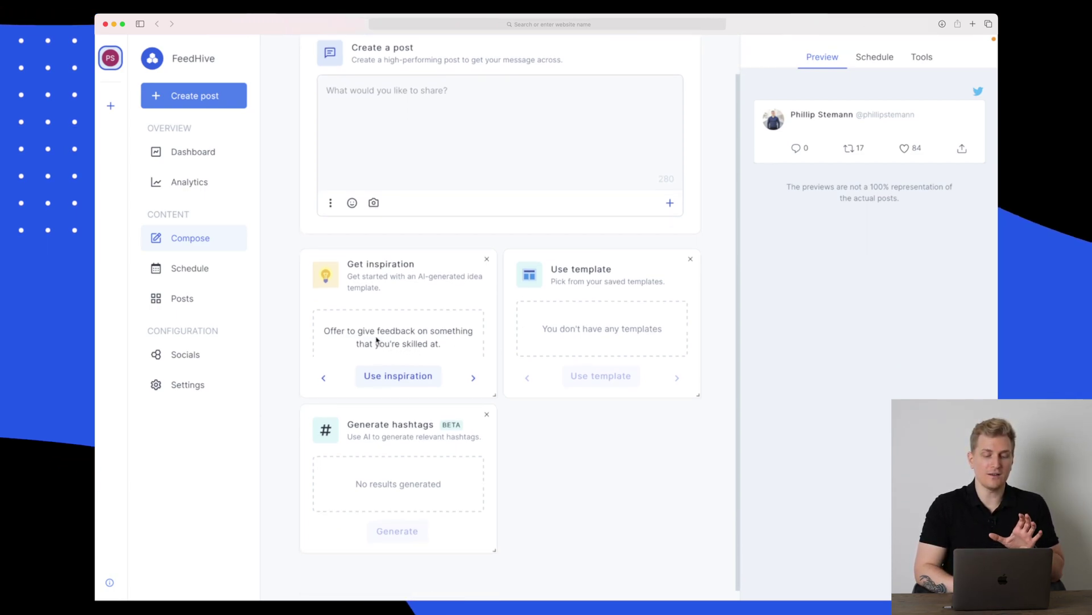
pyautogui.click(473, 378)
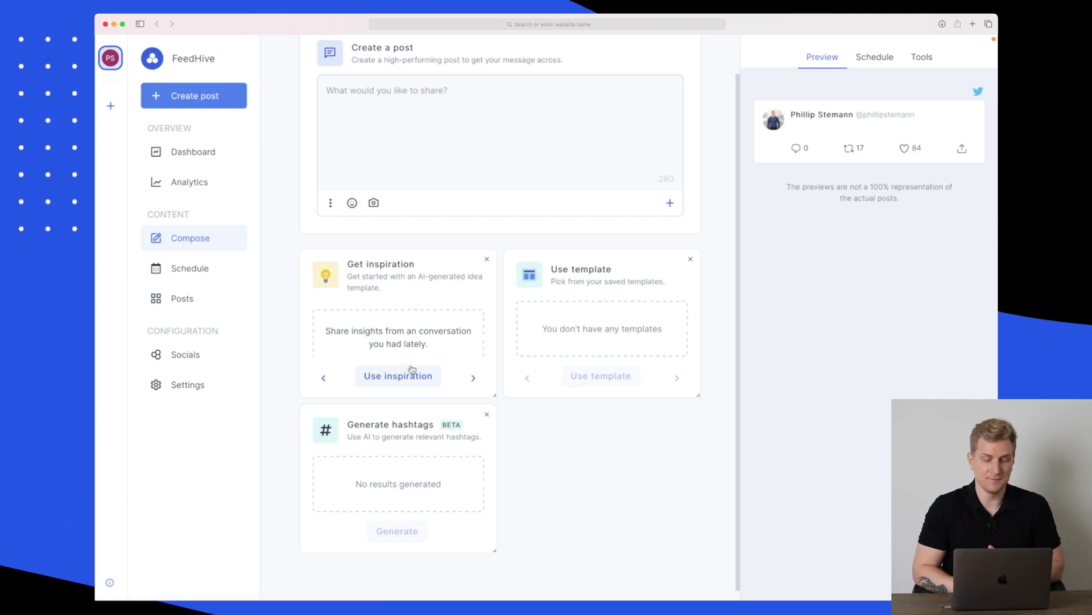
pyautogui.click(421, 382)
pyautogui.scroll(1, 421, 385)
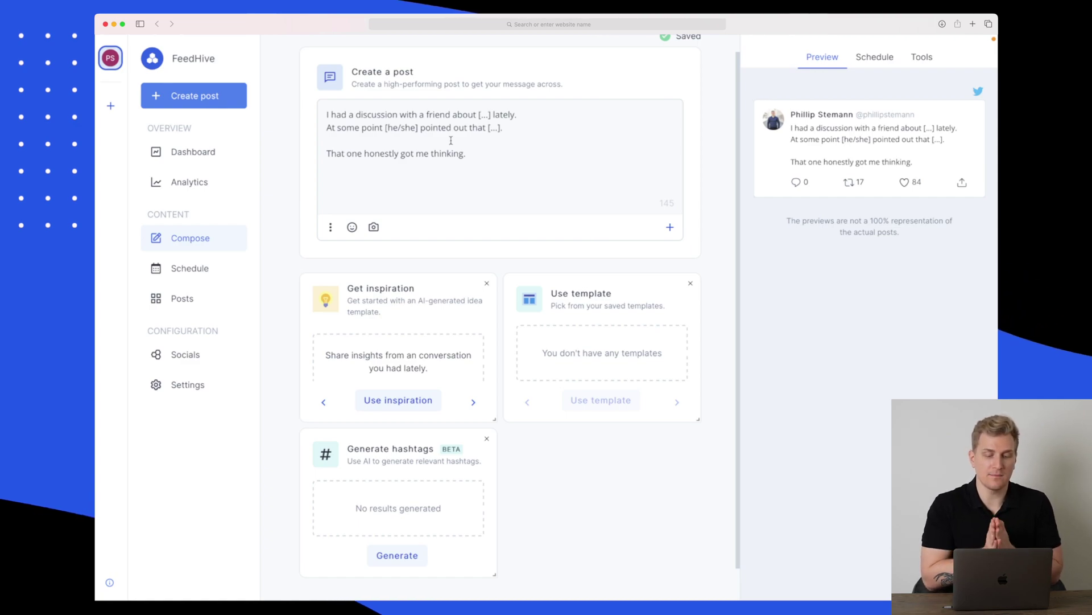
# Delete 'one' from the last sentence and add an 'Own content' line after line two.
pyautogui.doubleClick(355, 154)
pyautogui.press('BackSpace')
pyautogui.press('BackSpace')
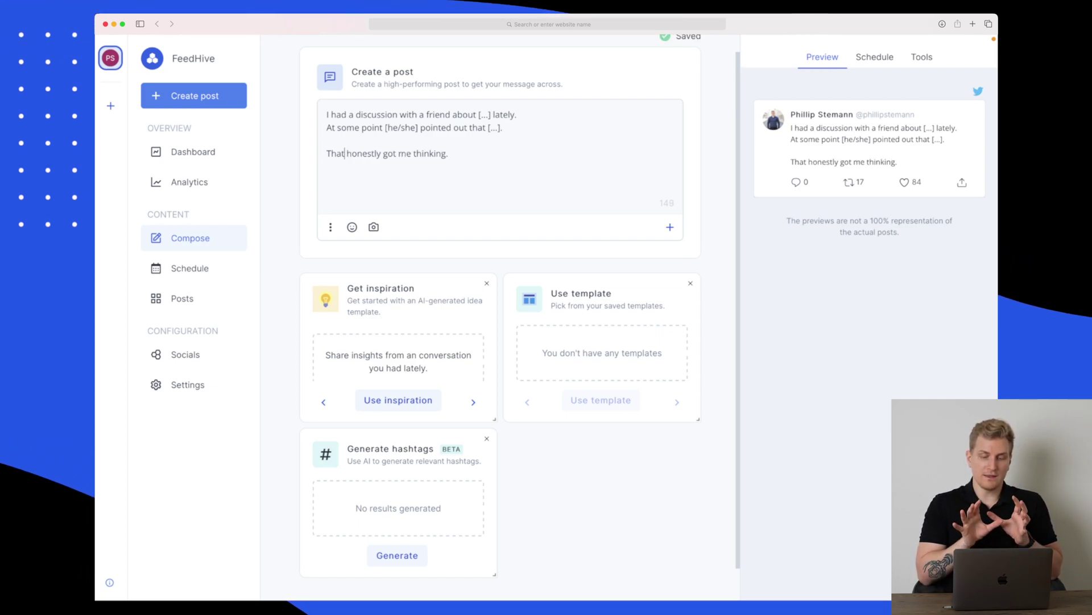
pyautogui.click(530, 127)
pyautogui.press('Return')
pyautogui.press('Return')
pyautogui.write('Own content')
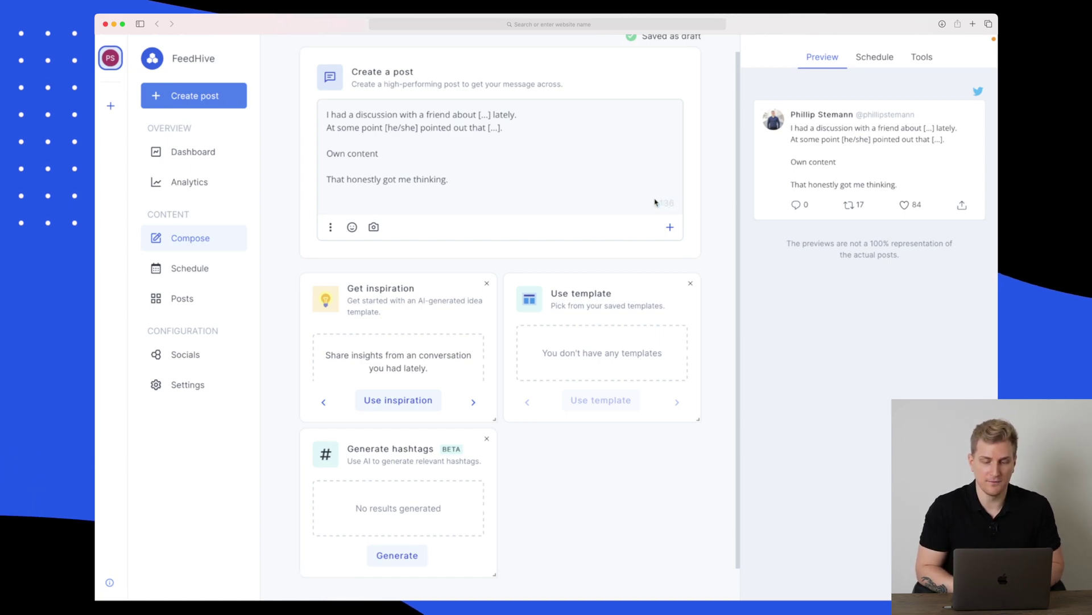
# Paste the Optinly review link at the end of the draft.
pyautogui.scroll(1, 637, 190)
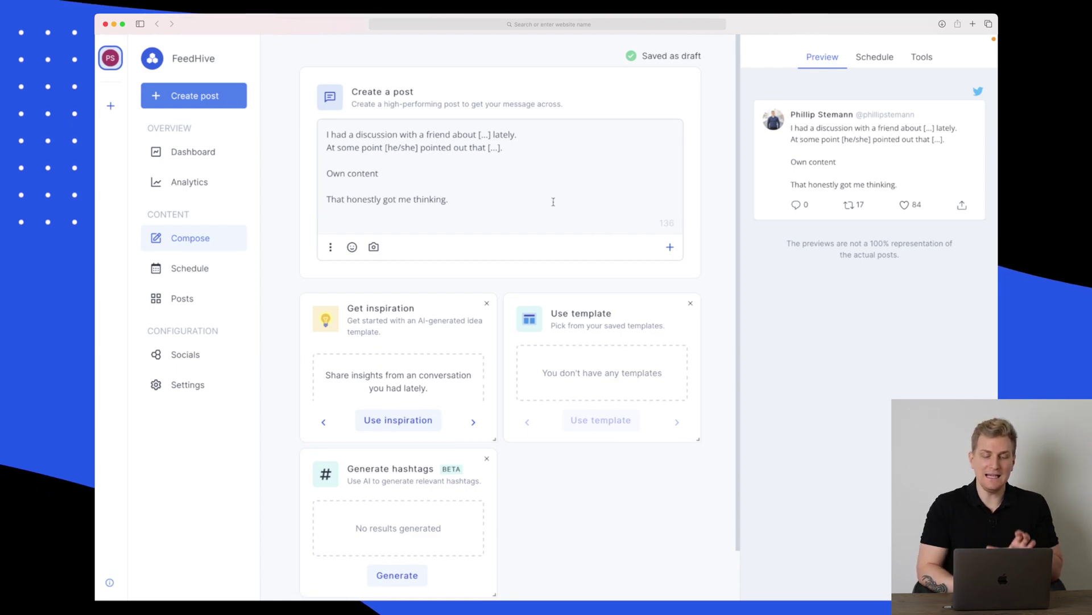
pyautogui.write('https://phillipstemann.com/optinly-review-make-your-email-list-explode/')
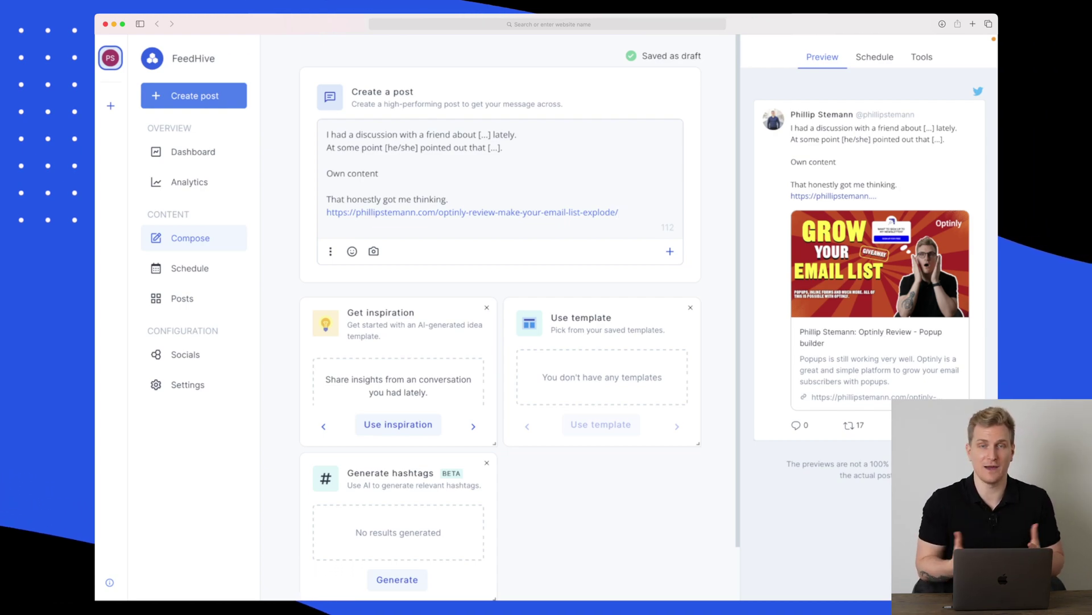
pyautogui.scroll(-2, 501, 342)
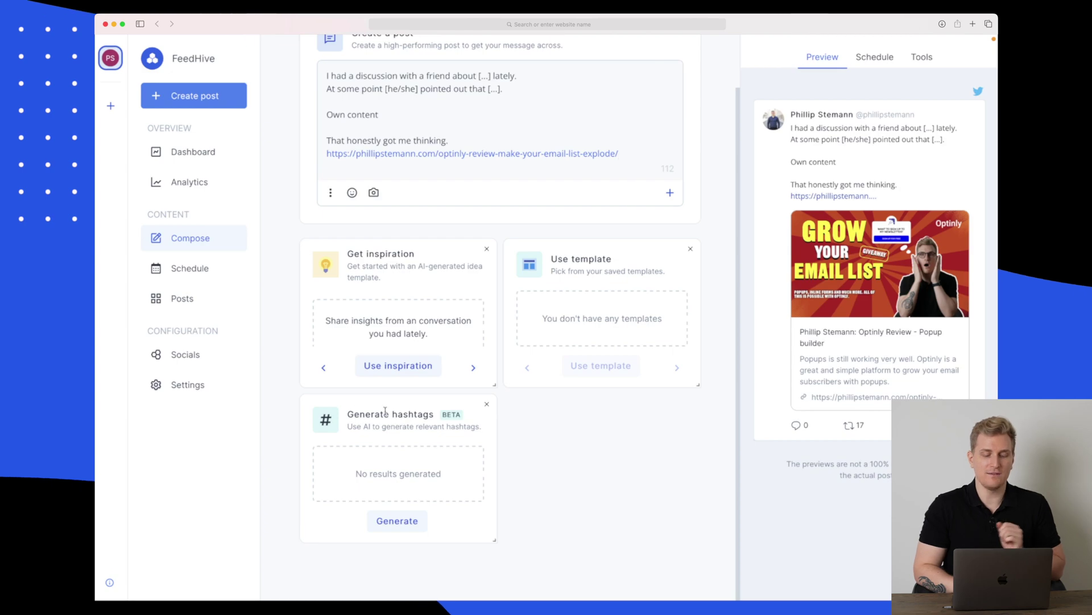
pyautogui.scroll(1, 399, 410)
pyautogui.scroll(1, 400, 410)
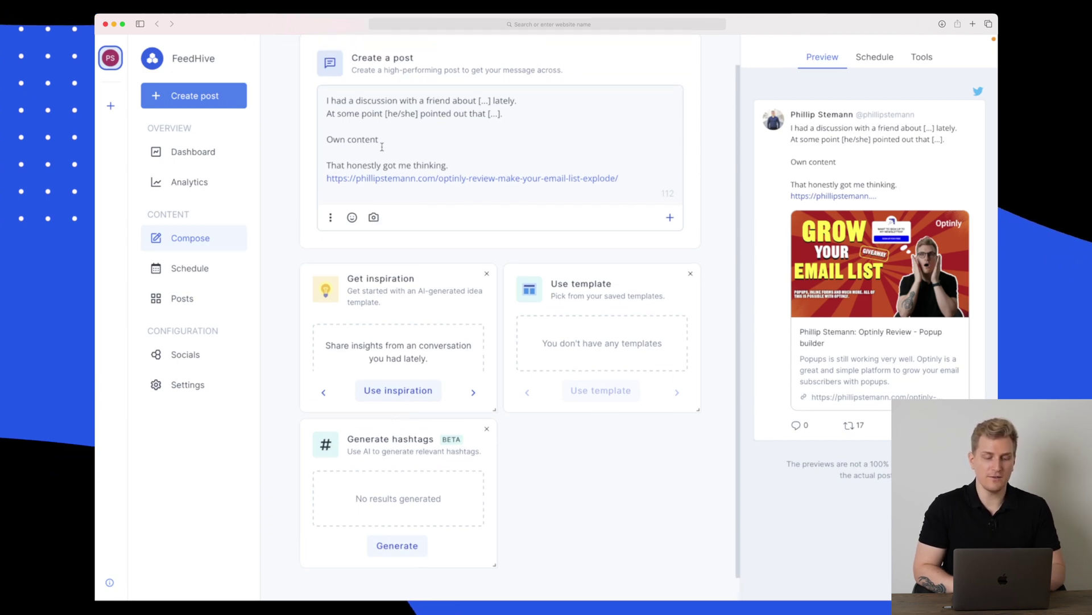
# Replace the text above the link with the 'My giveaway is live! 🔥🔥🔥' inspiration.
pyautogui.moveTo(448, 165); pyautogui.dragTo(326, 100)
pyautogui.press('BackSpace')
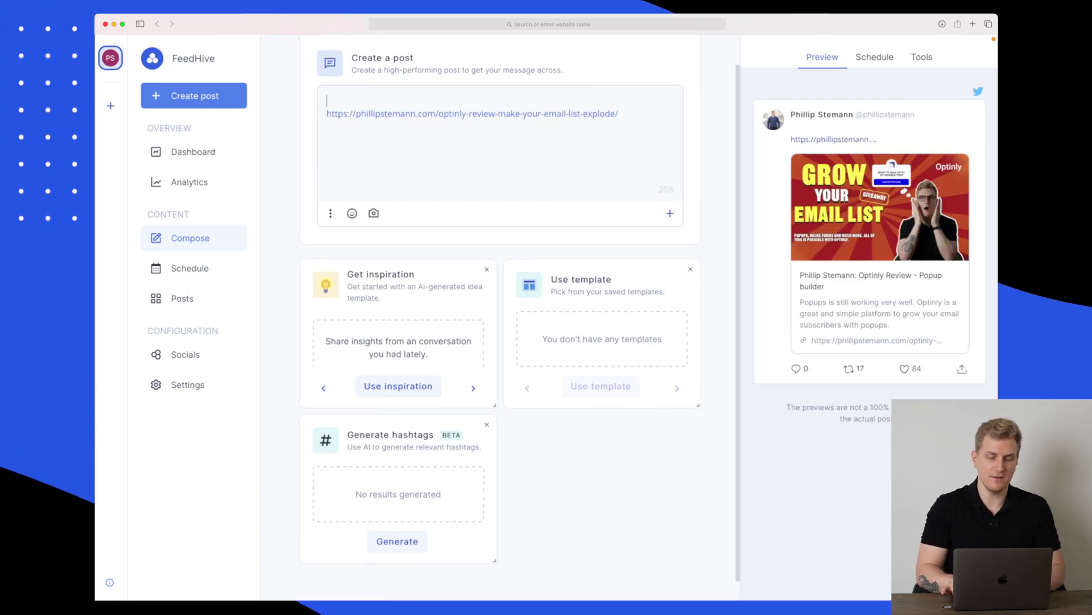
pyautogui.click(473, 388)
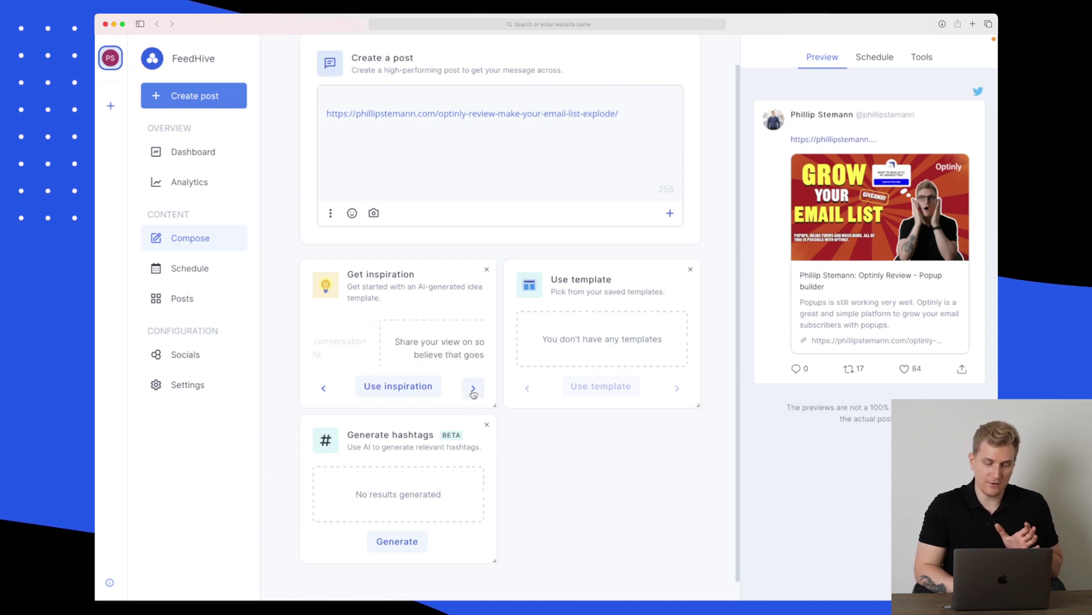
pyautogui.click(473, 388)
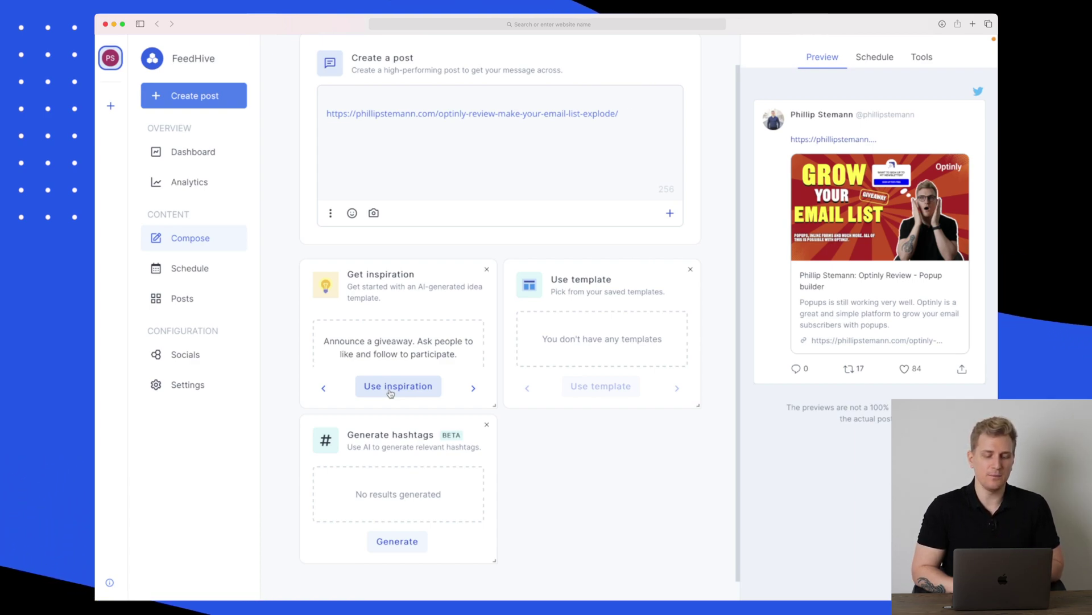
pyautogui.click(391, 387)
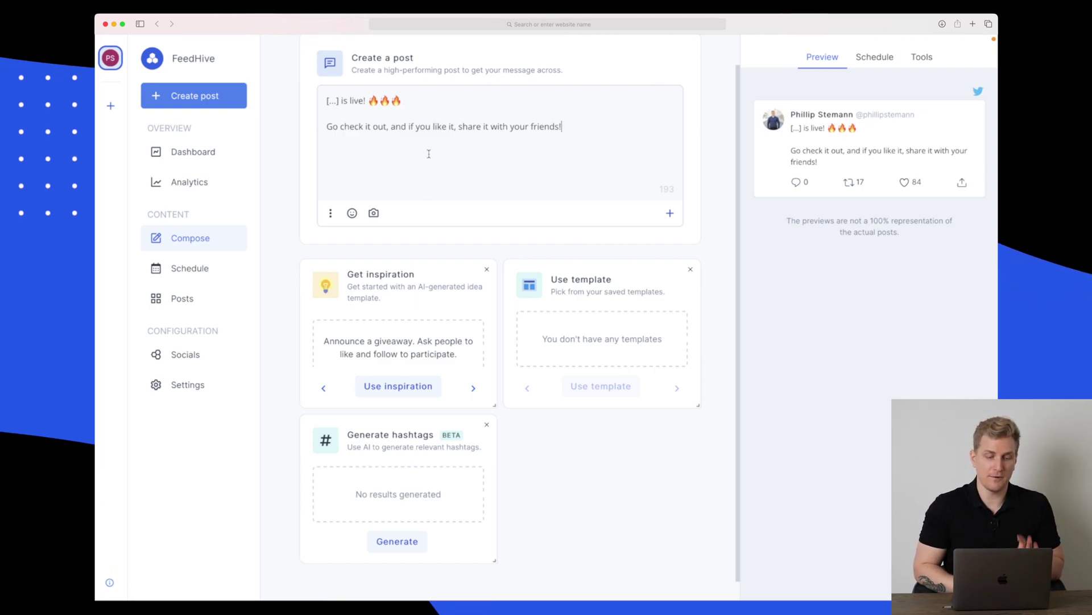
pyautogui.click(339, 101)
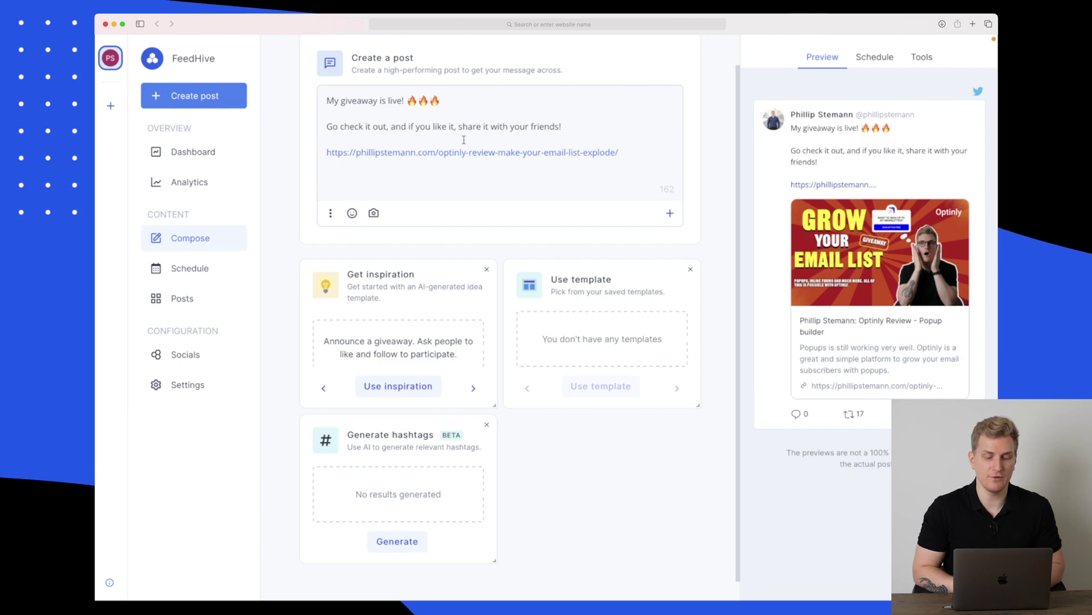
pyautogui.scroll(-1, 466, 136)
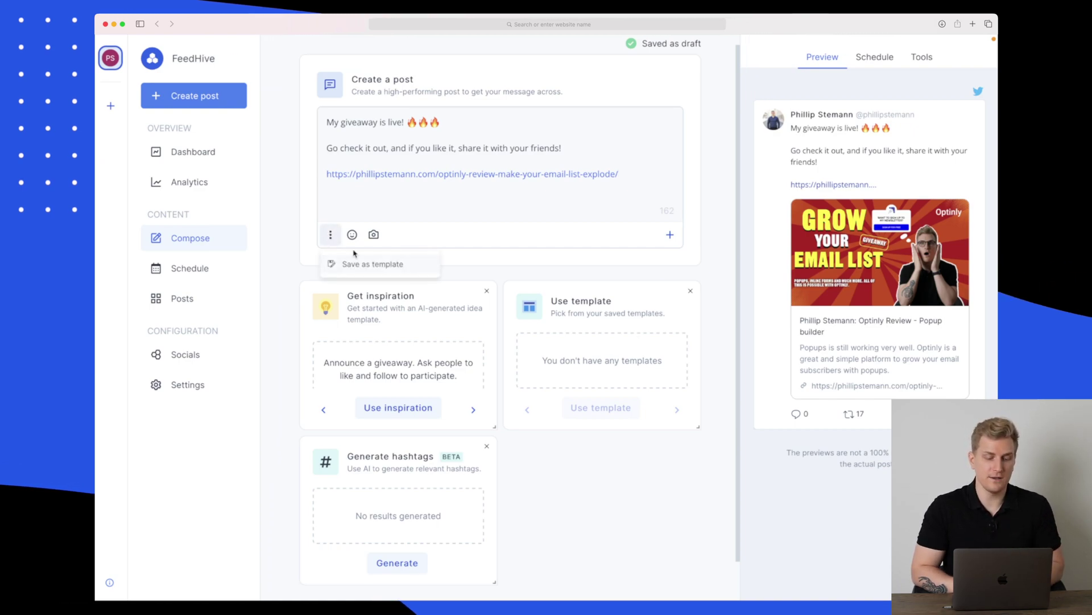
# Save the post as a template, then add and delete an empty second thread tweet.
pyautogui.click(378, 268)
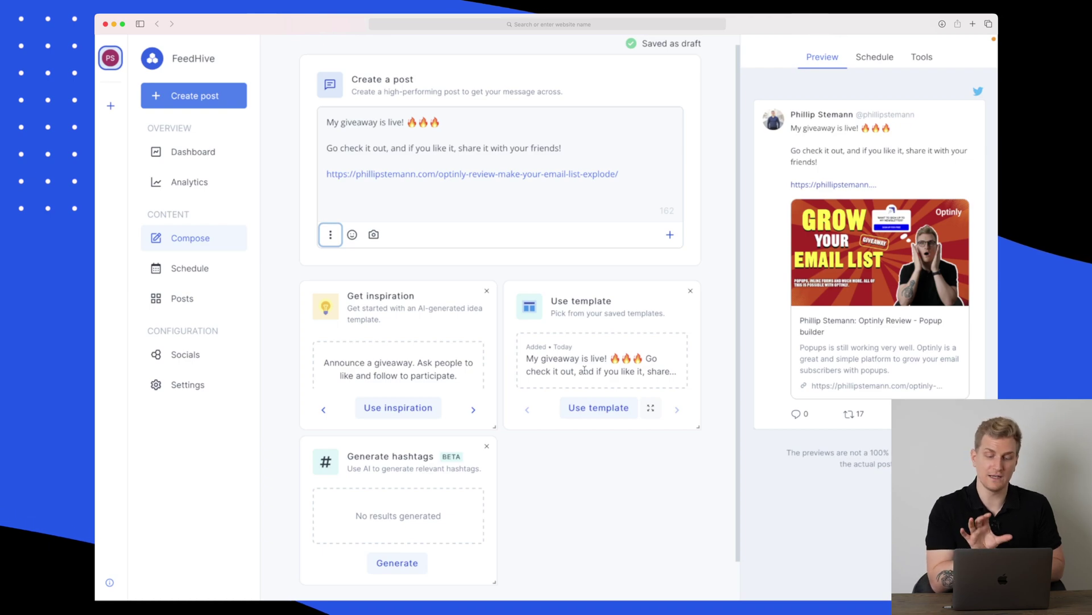
pyautogui.click(669, 235)
pyautogui.scroll(-1, 500, 322)
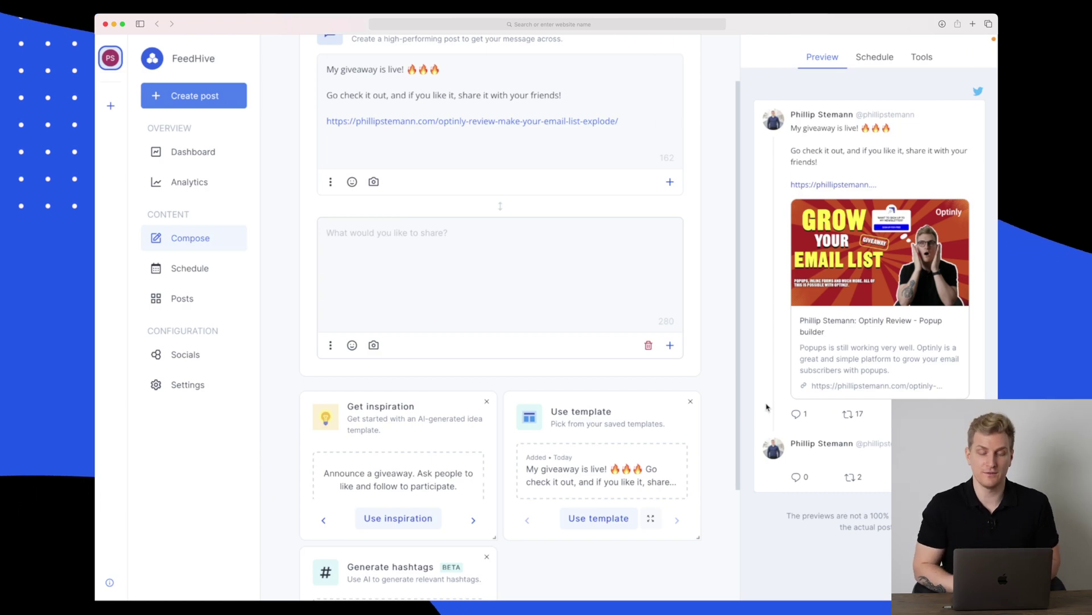
pyautogui.click(648, 347)
# Generate hashtags and add #giveaway, #optinlyreview, #emailmarketing and #emaillist to the post.
pyautogui.click(400, 521)
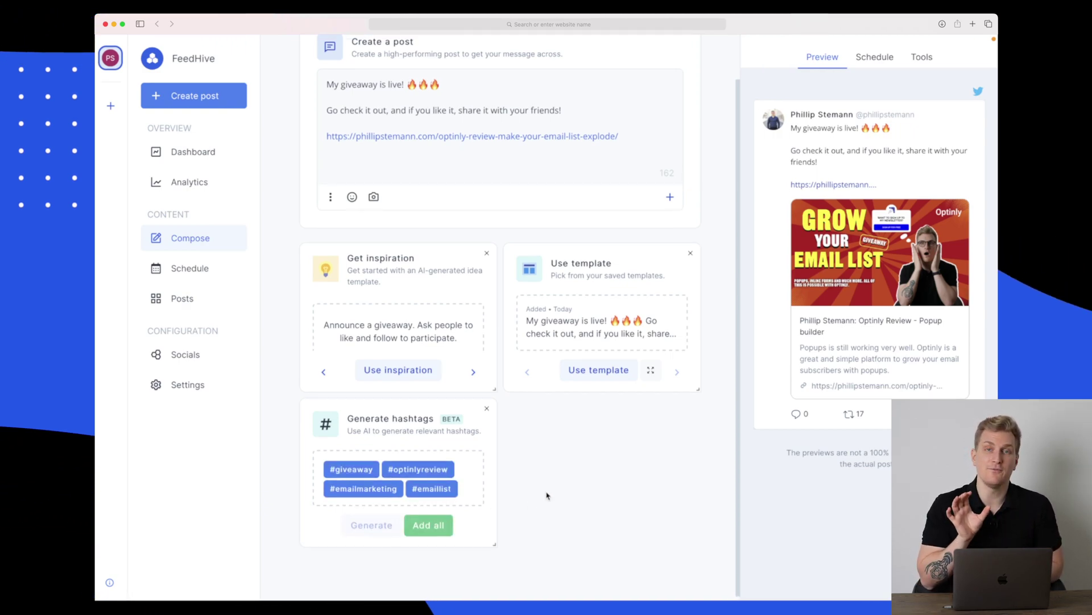
pyautogui.scroll(1, 547, 496)
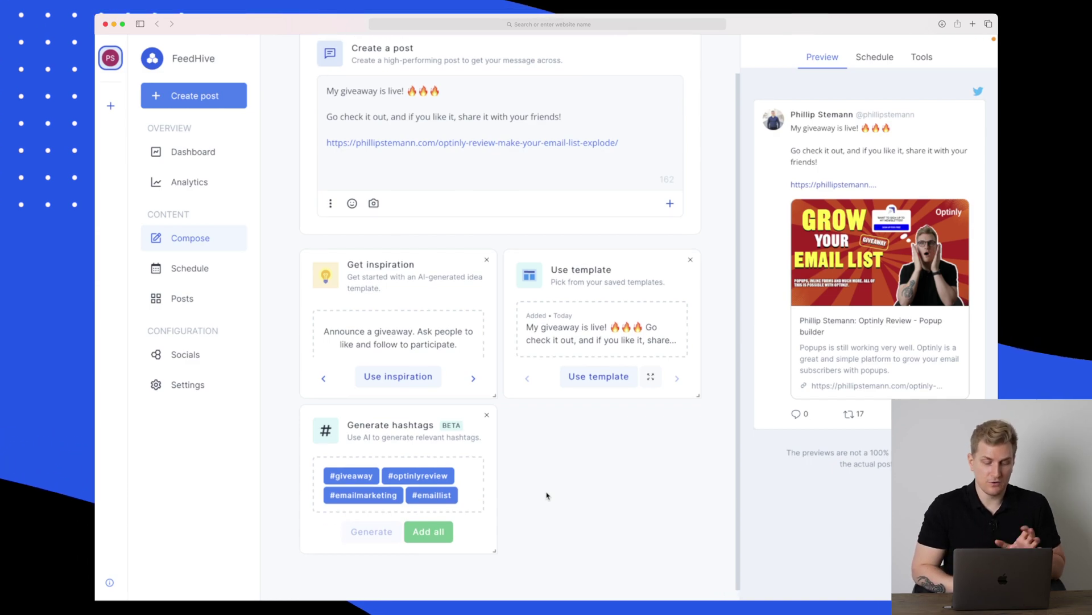
pyautogui.click(349, 476)
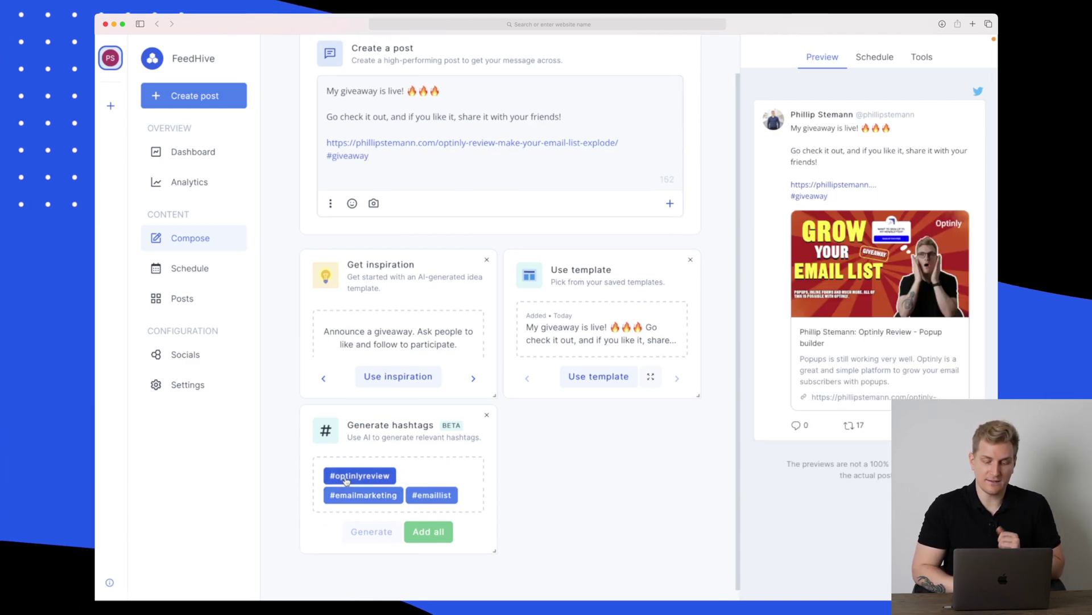
pyautogui.click(359, 476)
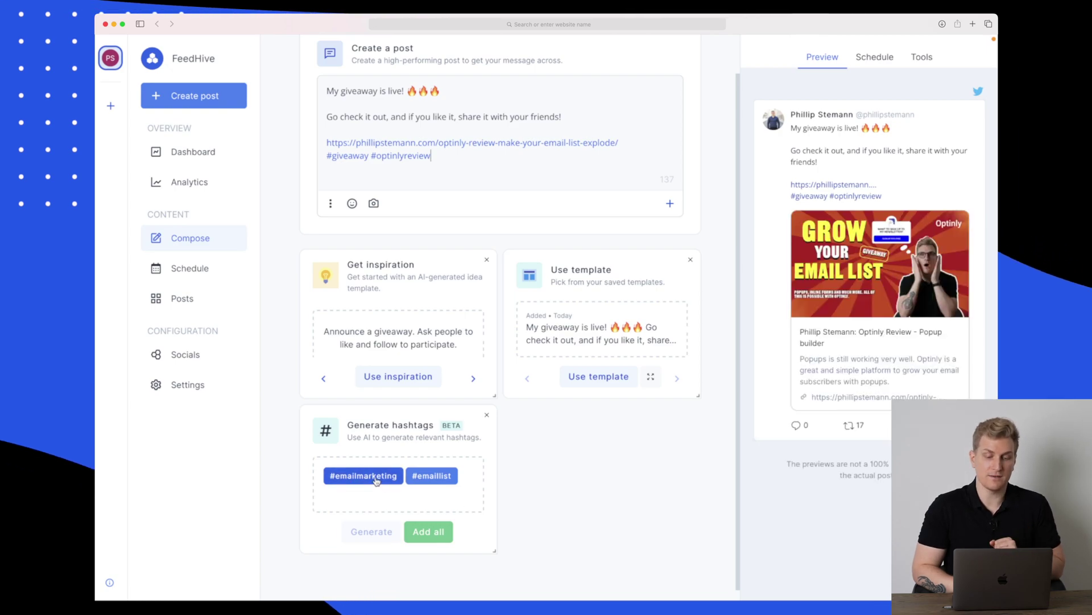
pyautogui.click(376, 481)
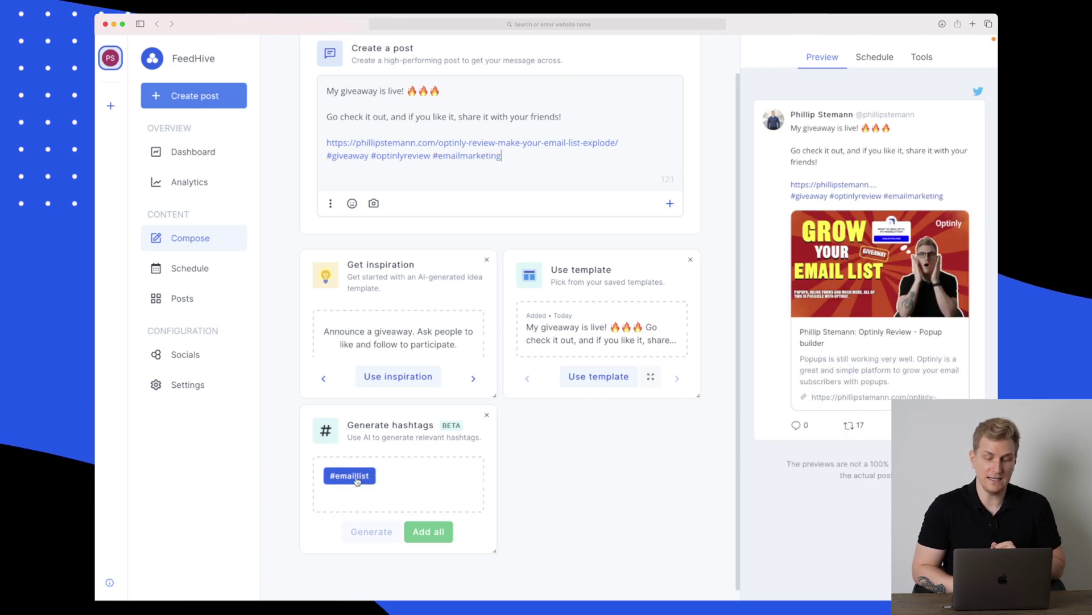
pyautogui.click(357, 482)
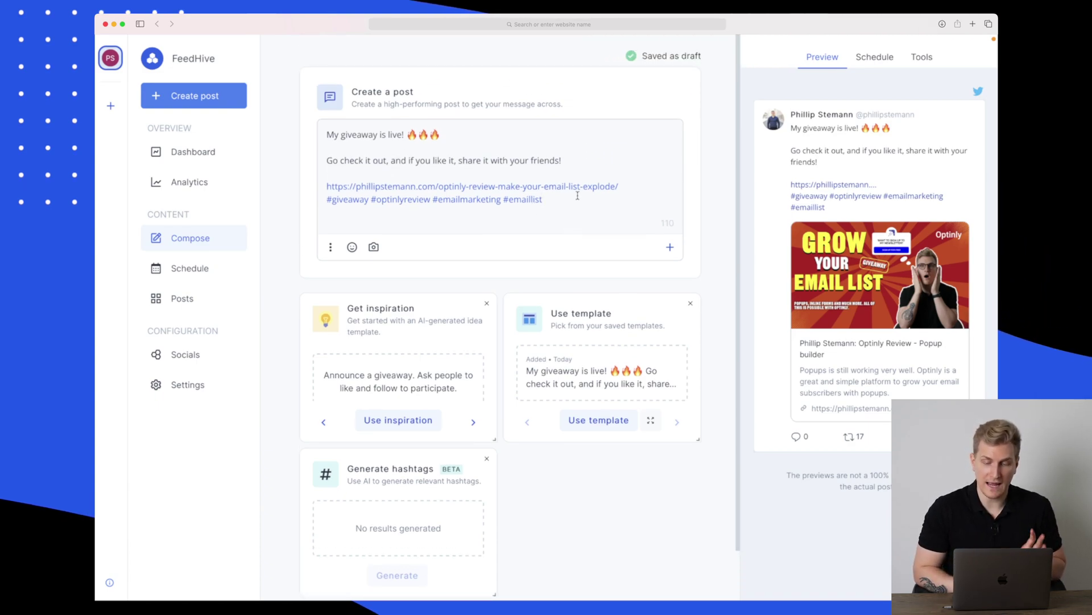
# Show the post's Schedule options and try Plan, which reports no available slot.
pyautogui.click(882, 62)
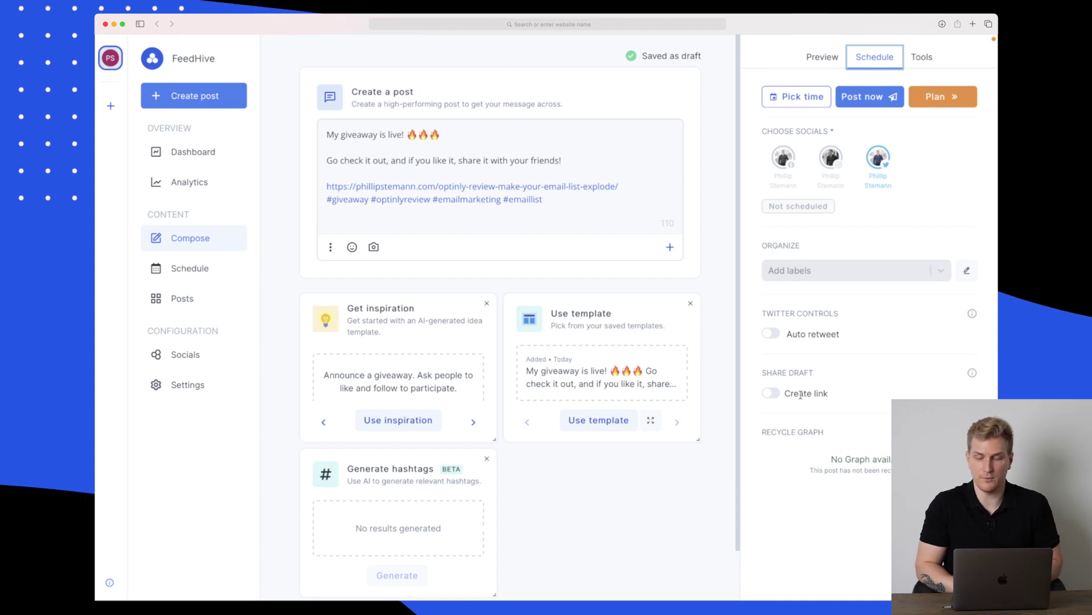
pyautogui.click(948, 98)
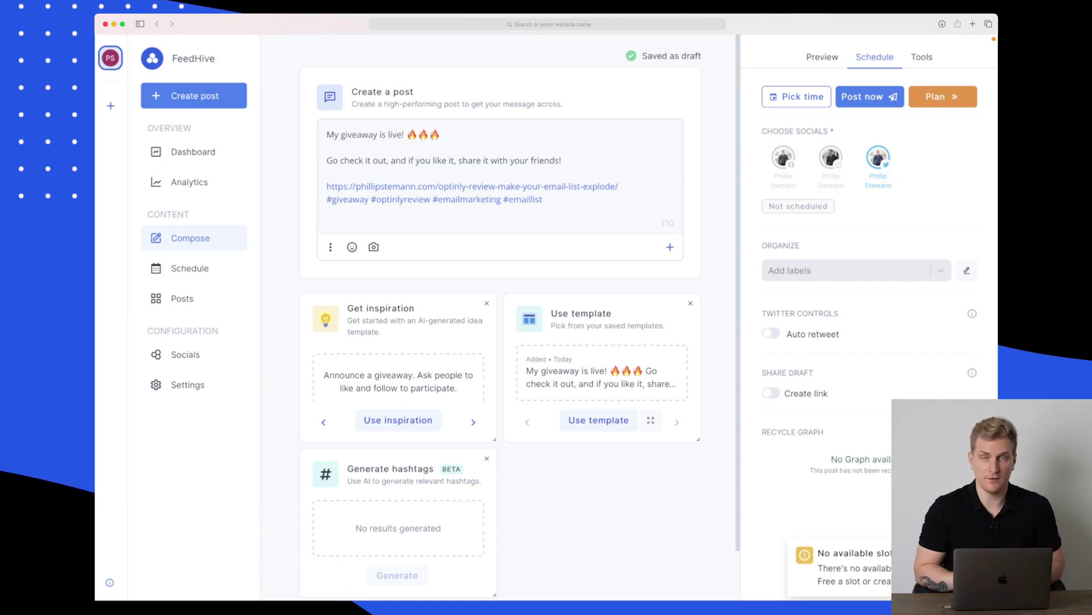
# Pick a publish time of Dec 01, 2021 at 06:31 AM for the post.
pyautogui.click(804, 100)
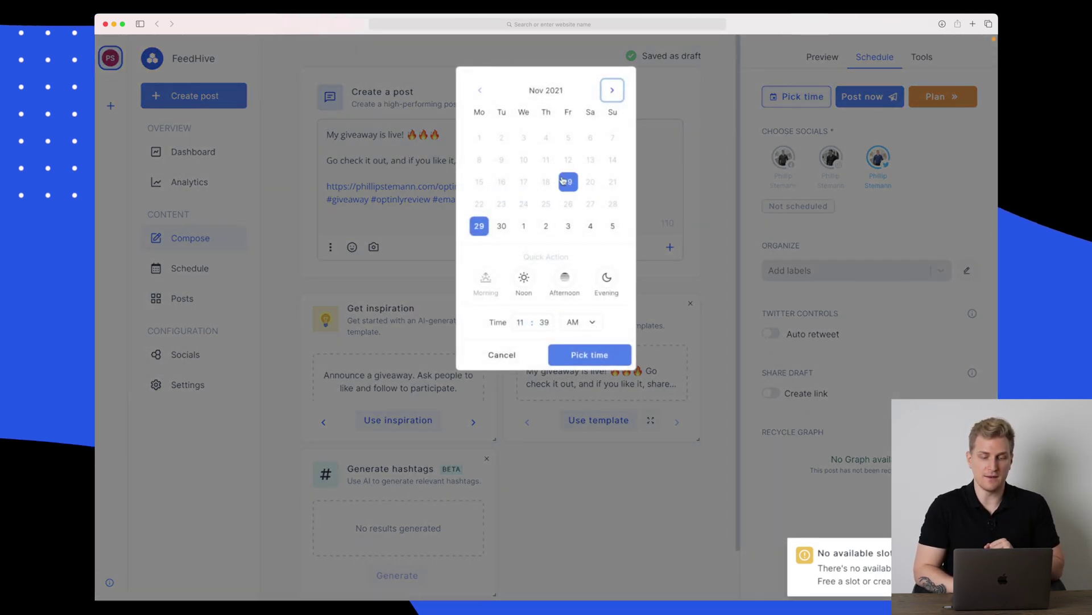
pyautogui.click(524, 226)
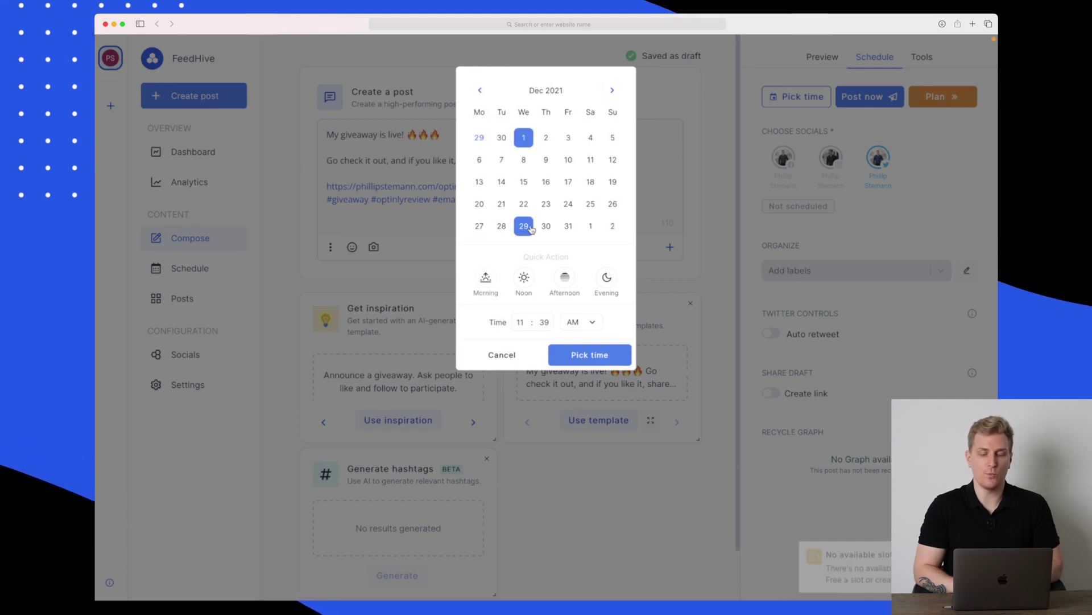
pyautogui.click(566, 280)
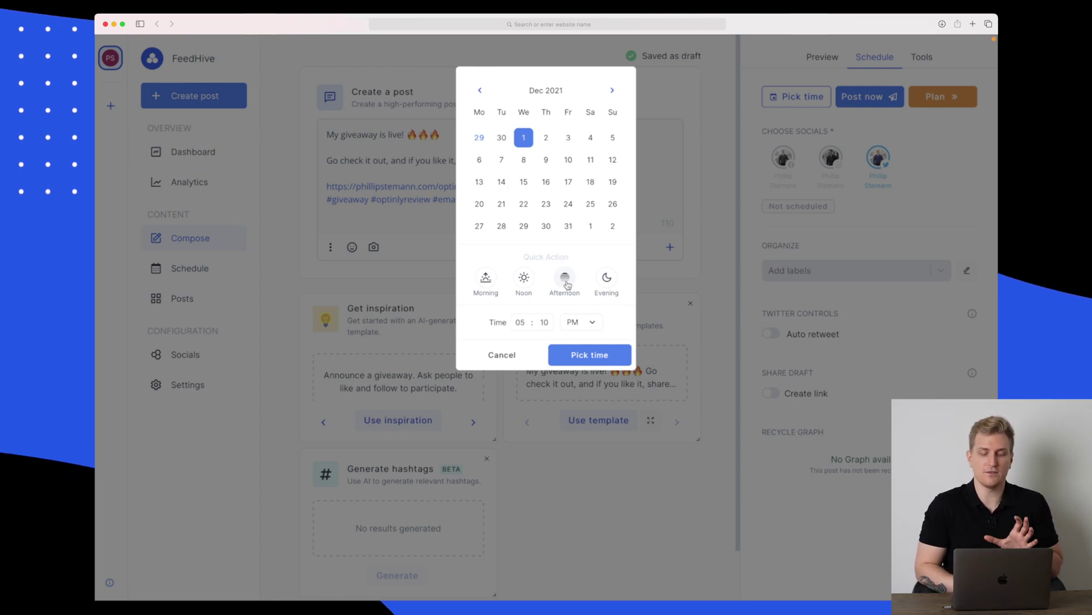
pyautogui.click(567, 285)
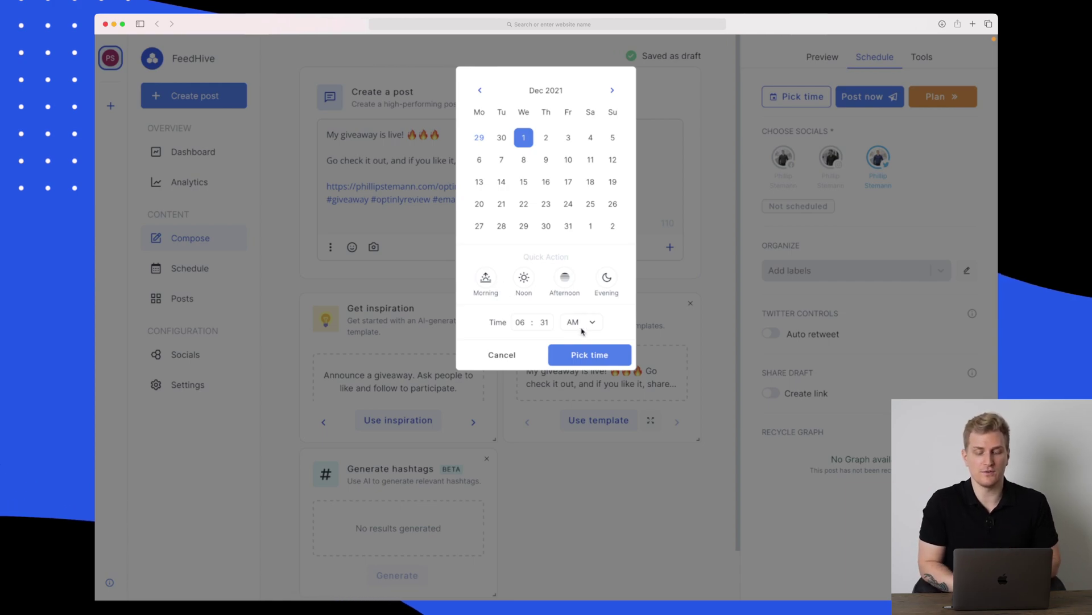
pyautogui.click(585, 356)
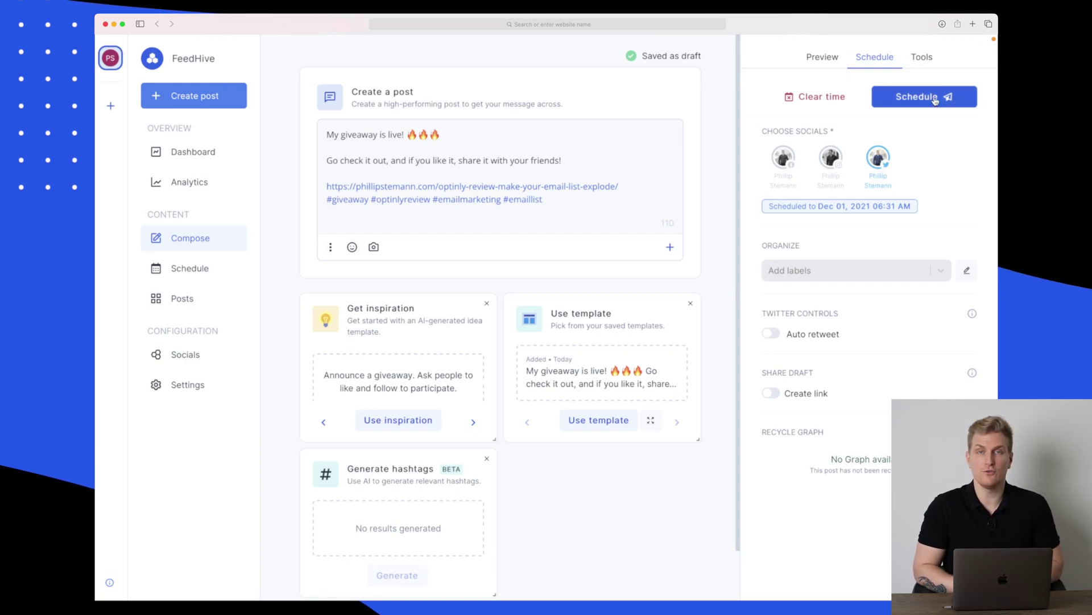
# Generate the post's performance prediction (score 79) in Tools, then return to Schedule.
pyautogui.click(920, 59)
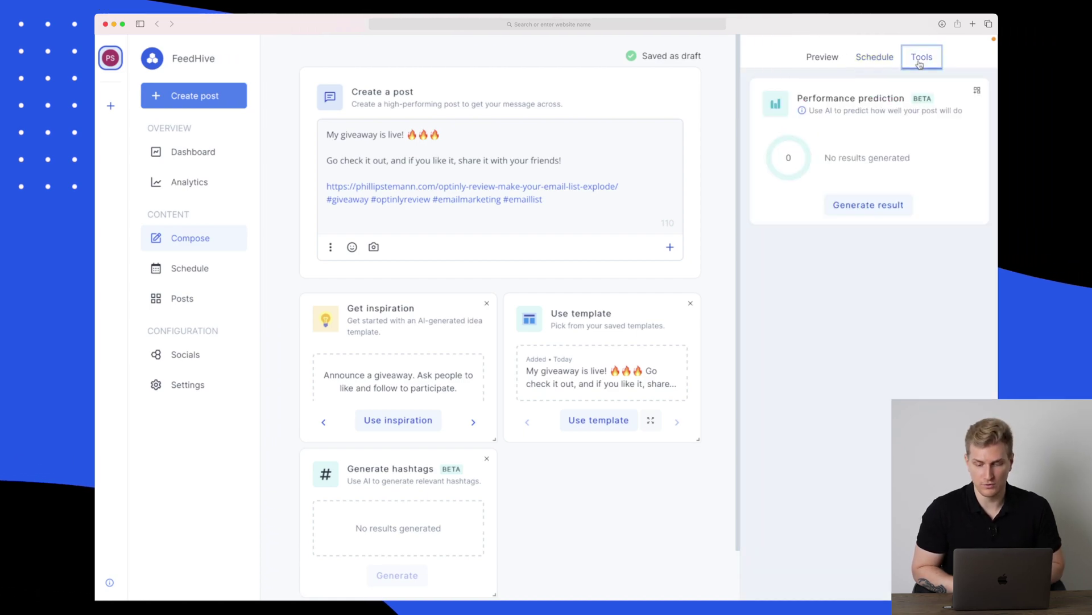
pyautogui.click(869, 205)
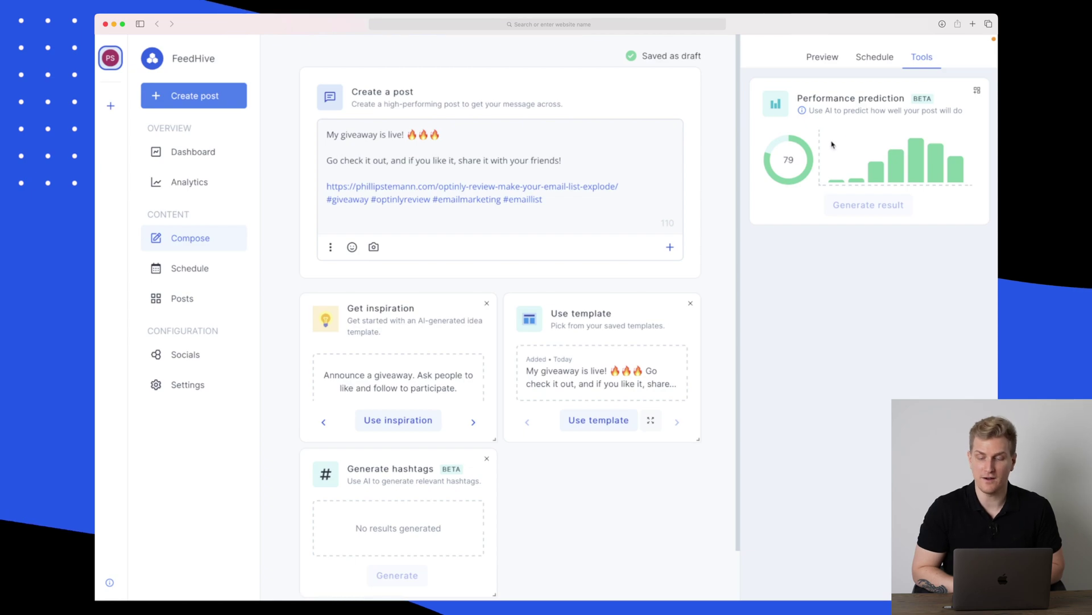
pyautogui.click(875, 56)
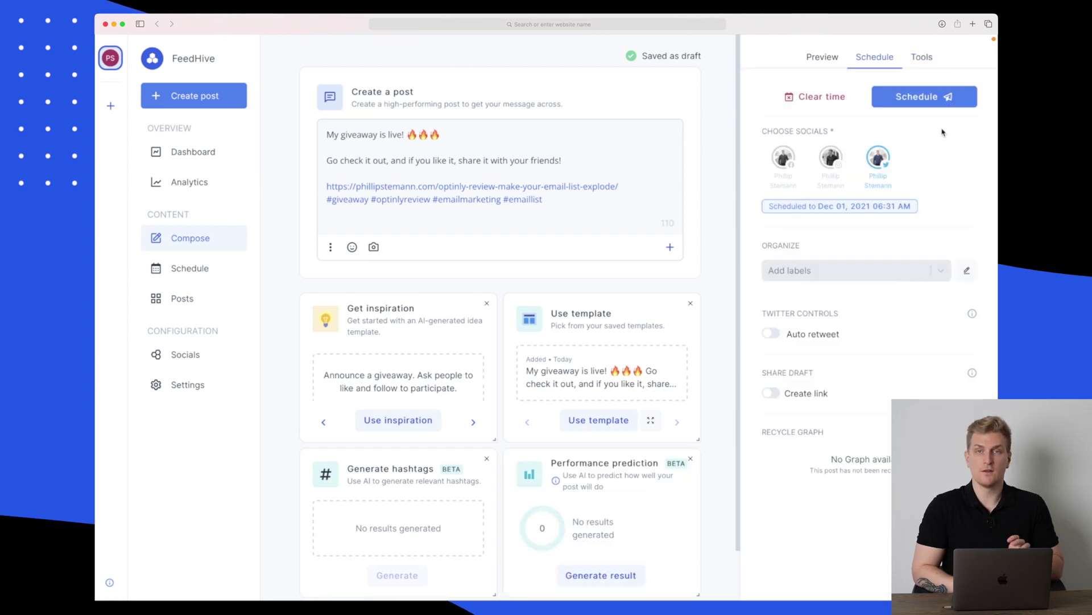
# Schedule the post and view it in the calendar on Wednesday, Dec 01 at 06:31 AM.
pyautogui.click(916, 97)
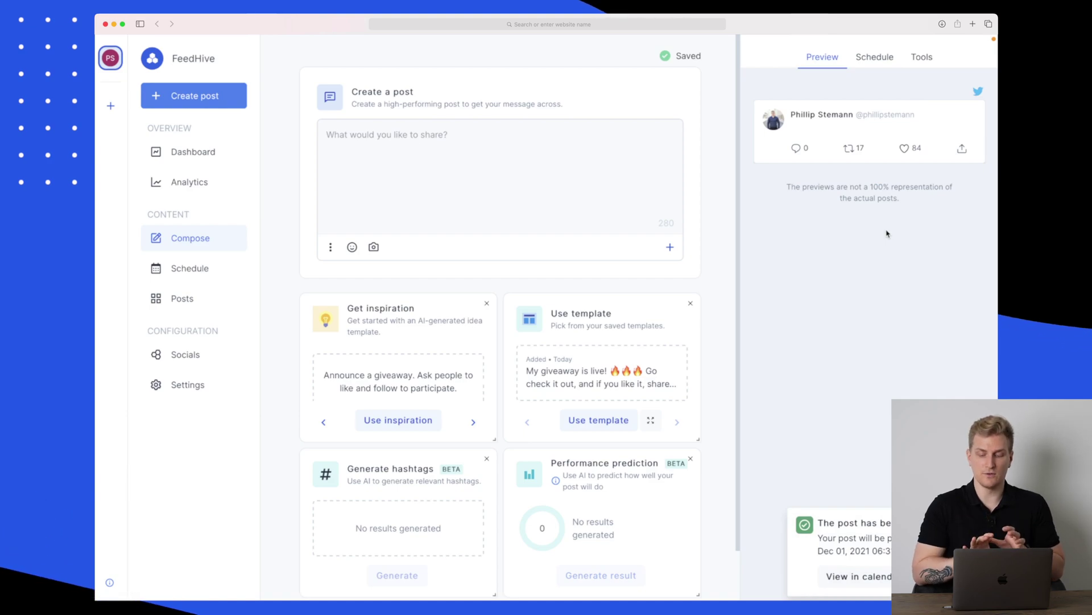
pyautogui.click(210, 275)
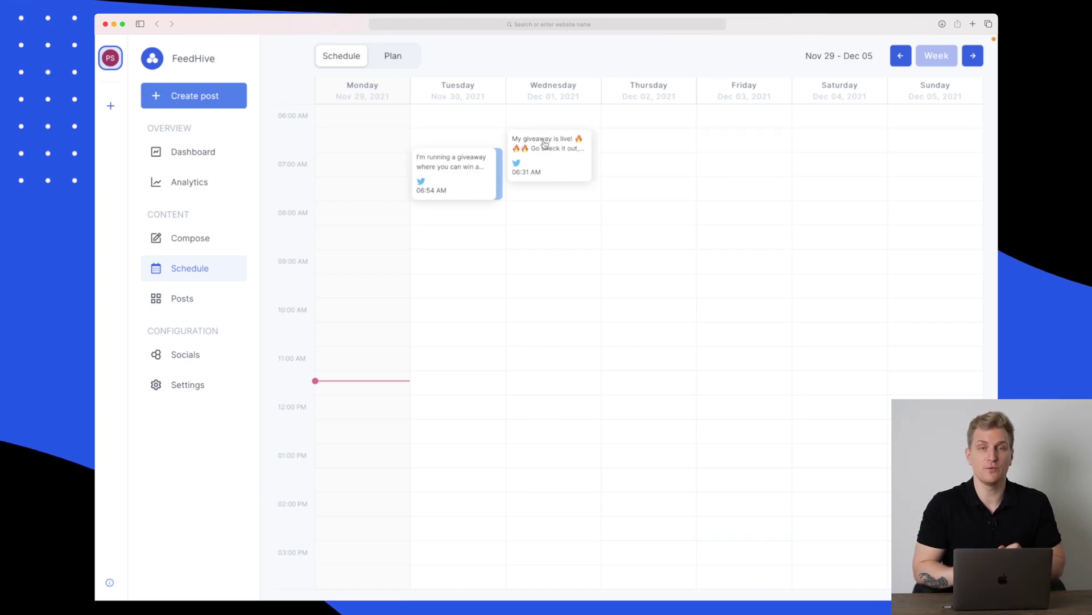
# Switch the calendar to Plan view and save a category on a Tuesday open slot.
pyautogui.click(393, 56)
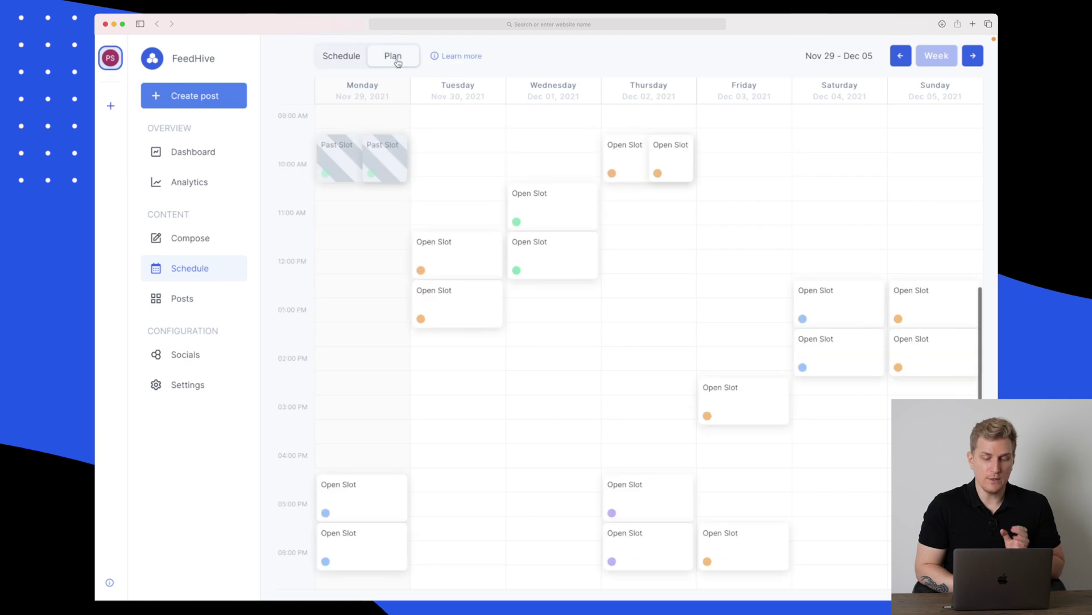
pyautogui.scroll(-2, 520, 297)
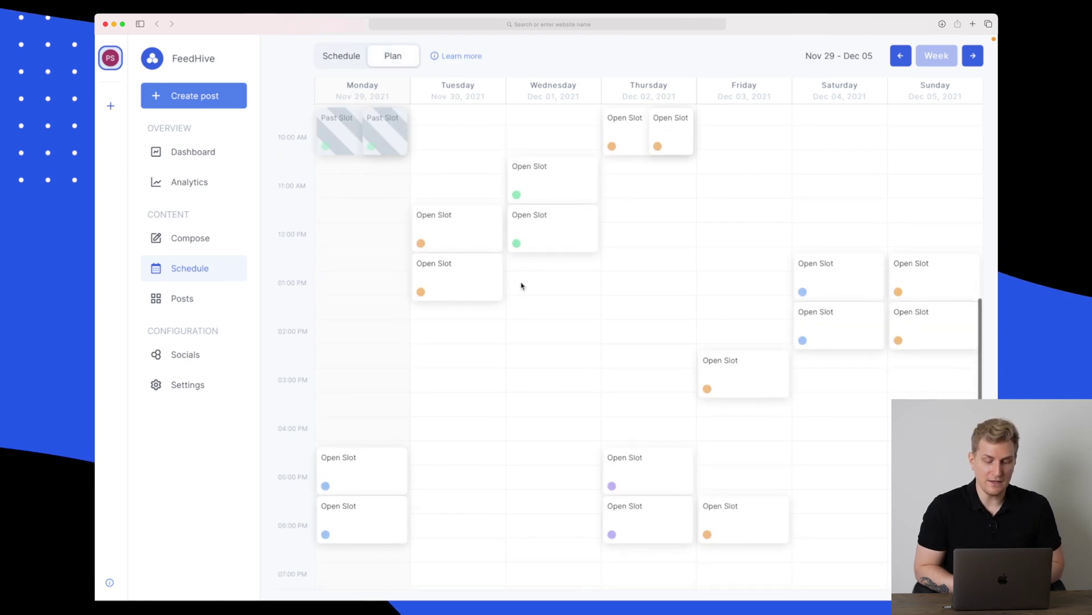
pyautogui.click(455, 237)
pyautogui.press('Escape')
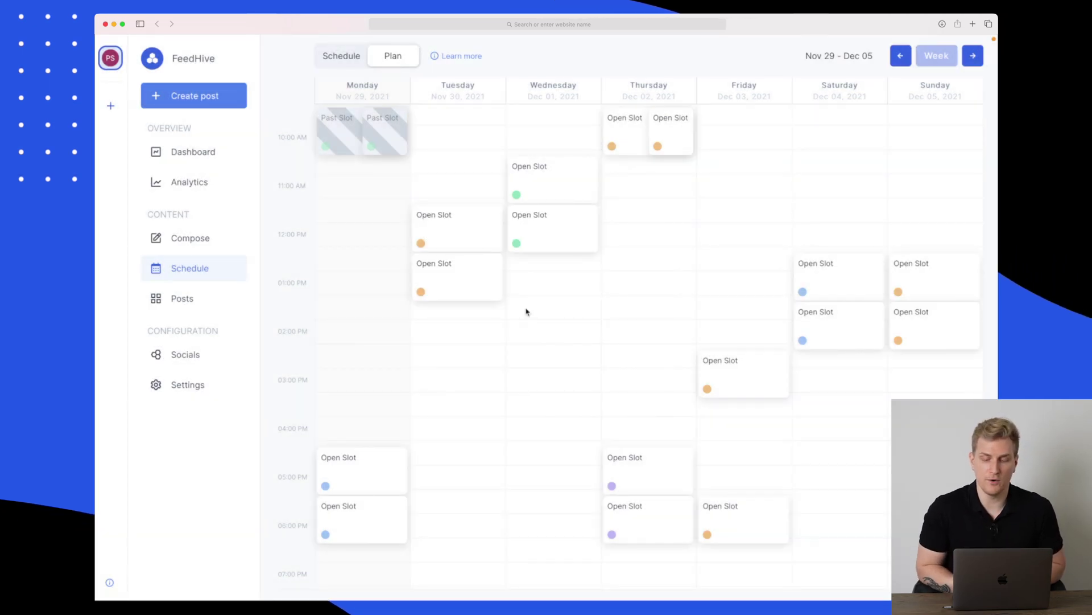
pyautogui.click(478, 247)
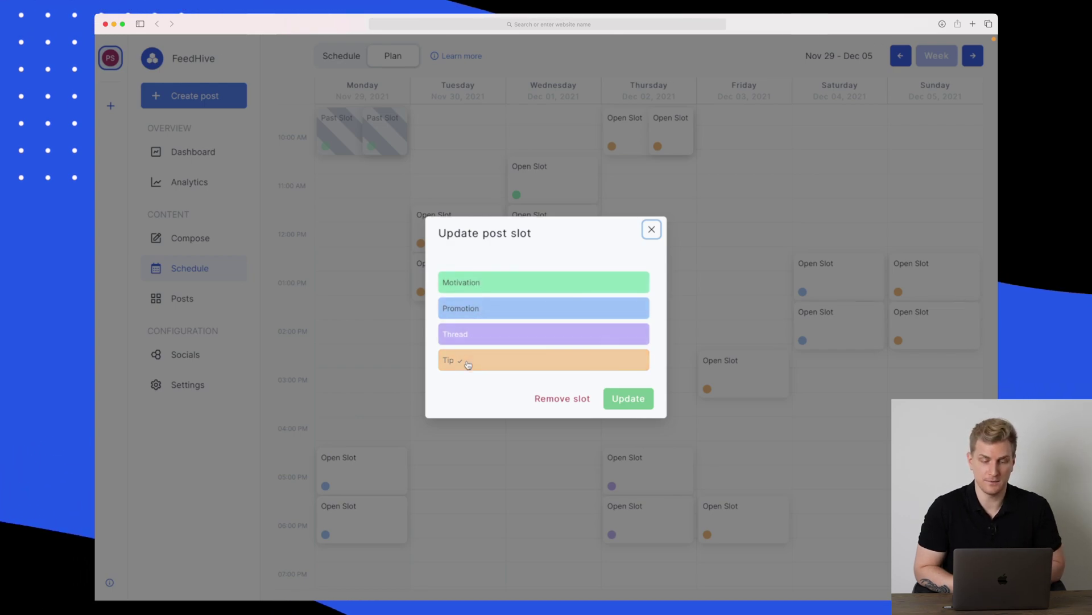
pyautogui.click(629, 398)
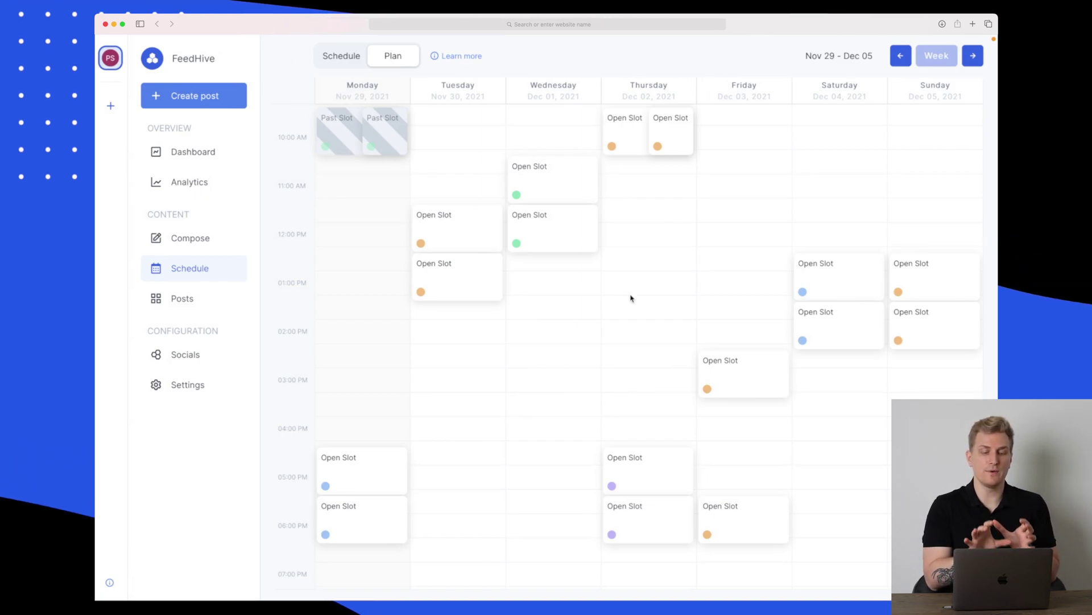
# Inspect the Tuesday and Wednesday 11 AM slot settings, closing them unchanged.
pyautogui.click(472, 281)
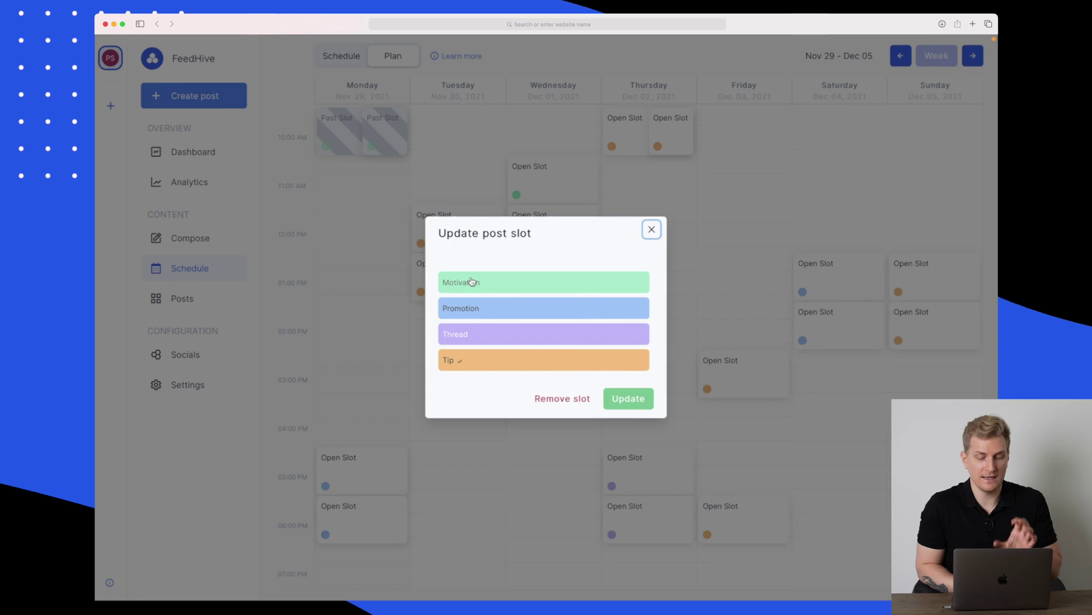
pyautogui.click(652, 230)
pyautogui.click(561, 191)
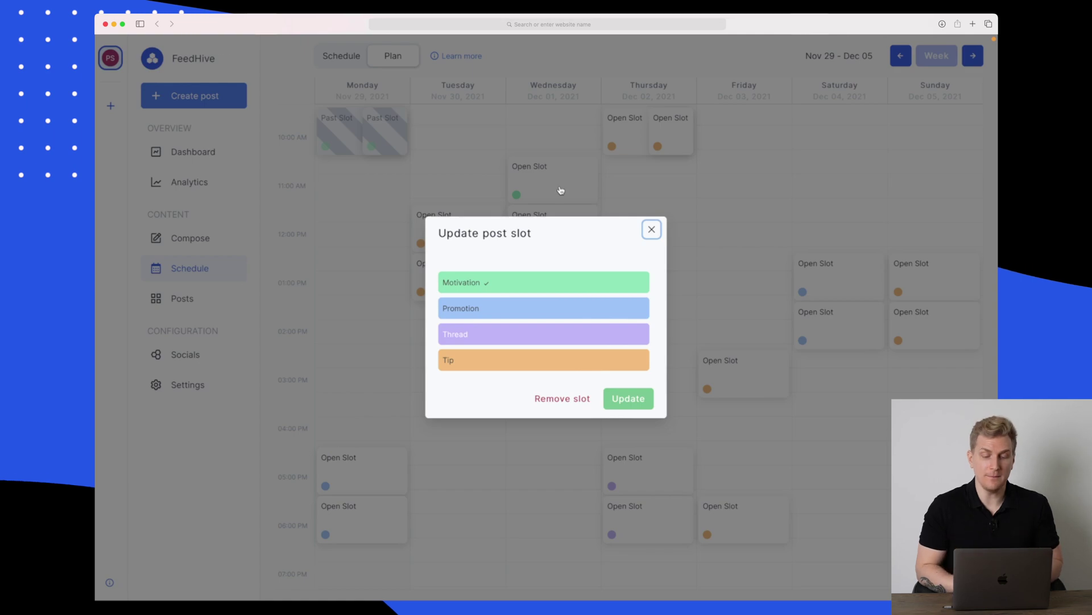
pyautogui.click(652, 230)
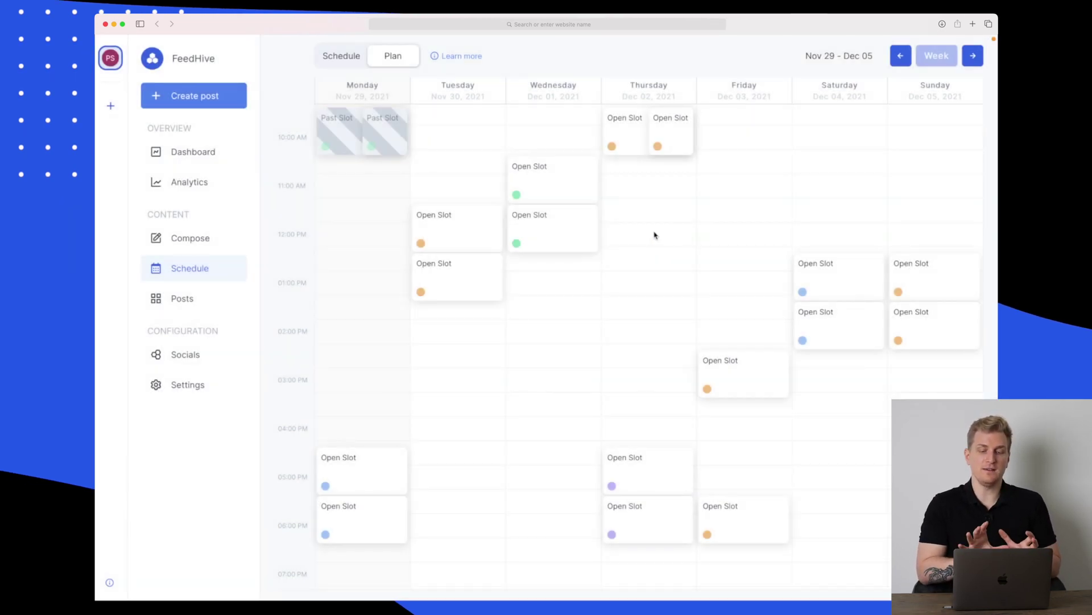
pyautogui.scroll(-5, 654, 235)
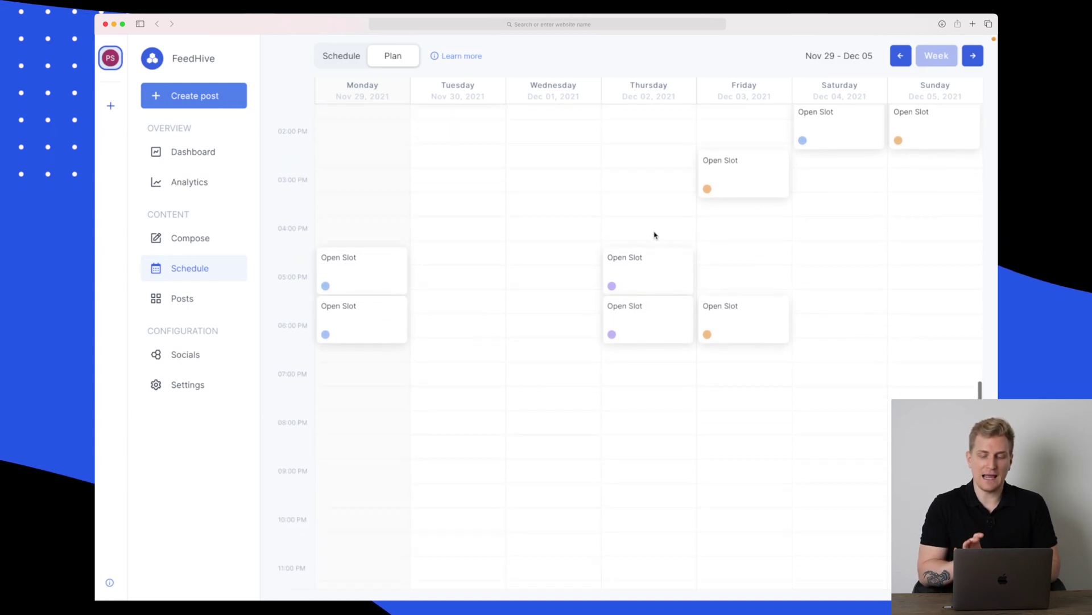
pyautogui.scroll(10, 654, 235)
pyautogui.scroll(-7, 654, 235)
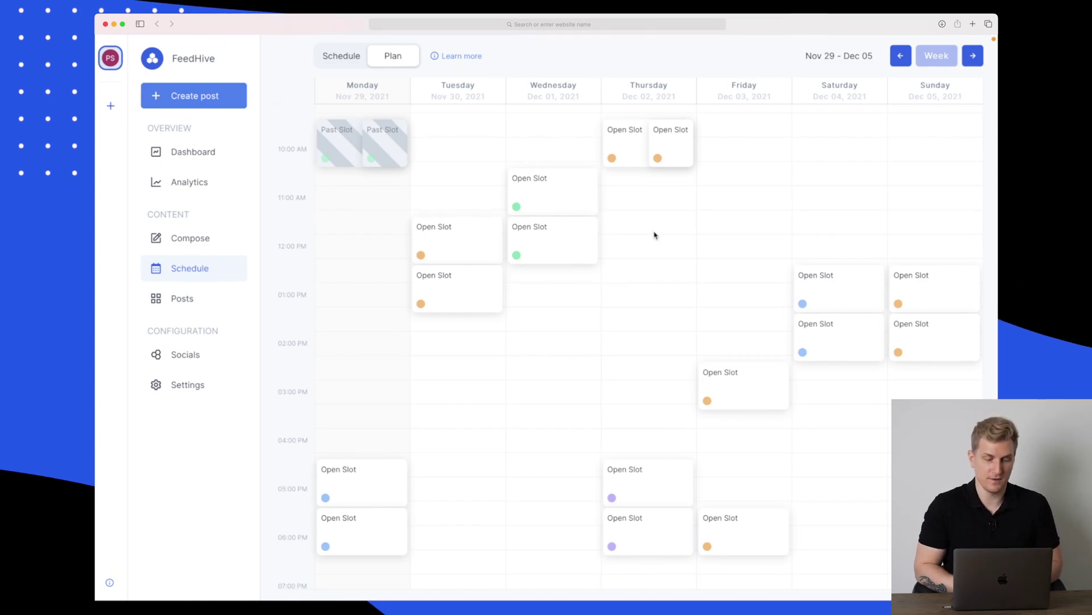
pyautogui.click(171, 297)
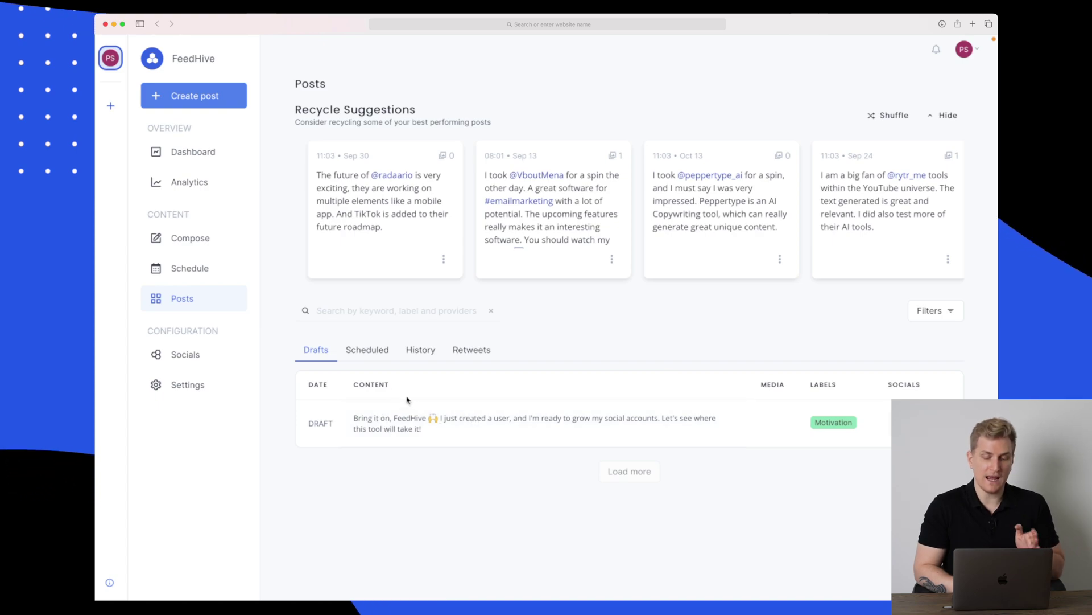
pyautogui.click(367, 350)
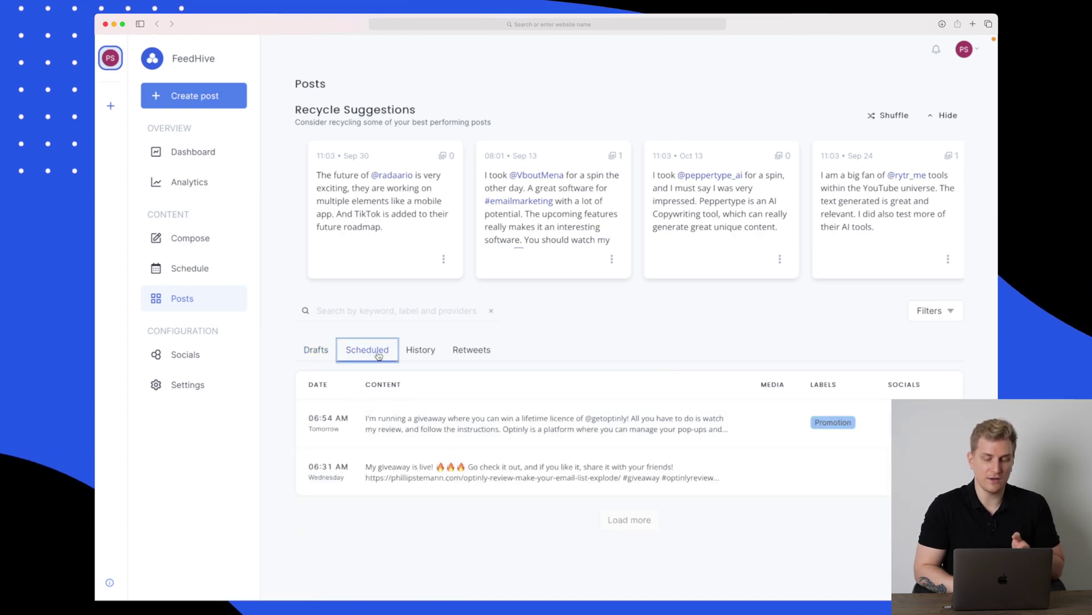
pyautogui.click(419, 351)
pyautogui.click(463, 350)
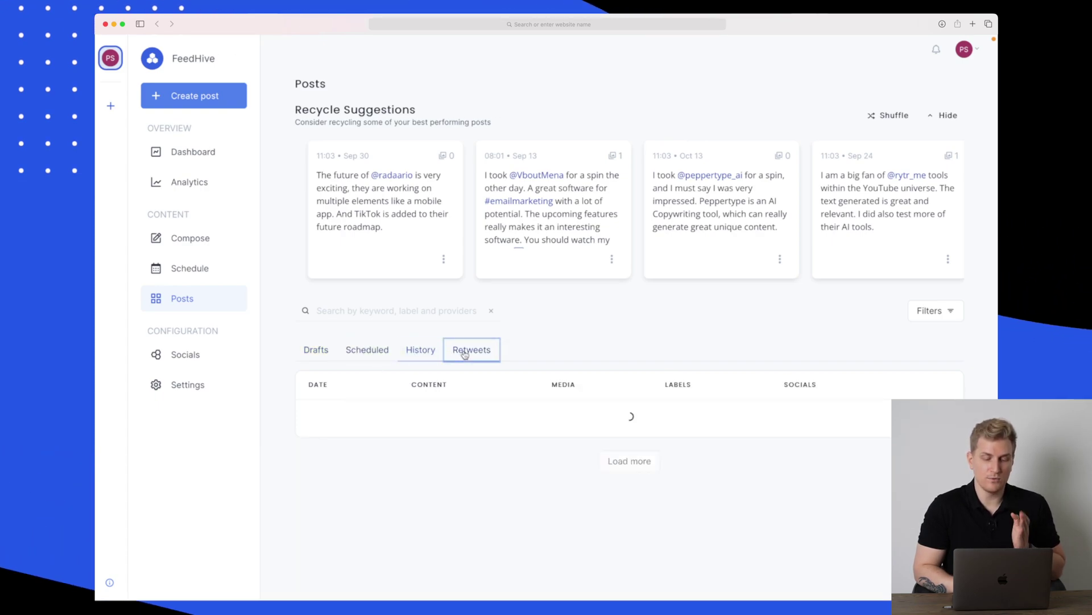
pyautogui.click(315, 349)
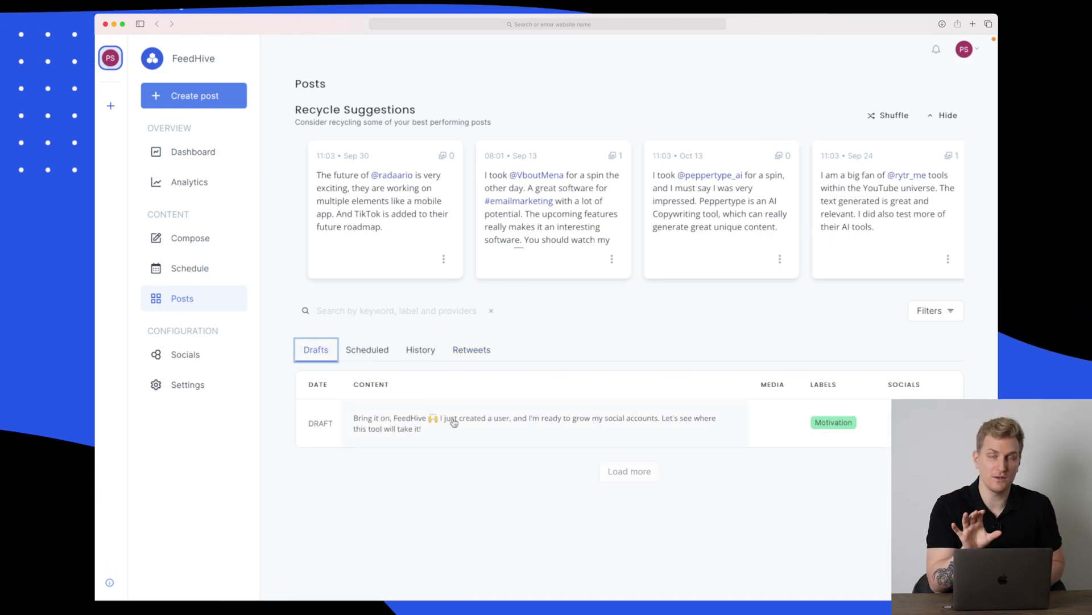
# Compose a throwaway draft reading 'hfjsf hsdjkf djksf', then delete it from the Drafts list.
pyautogui.click(203, 244)
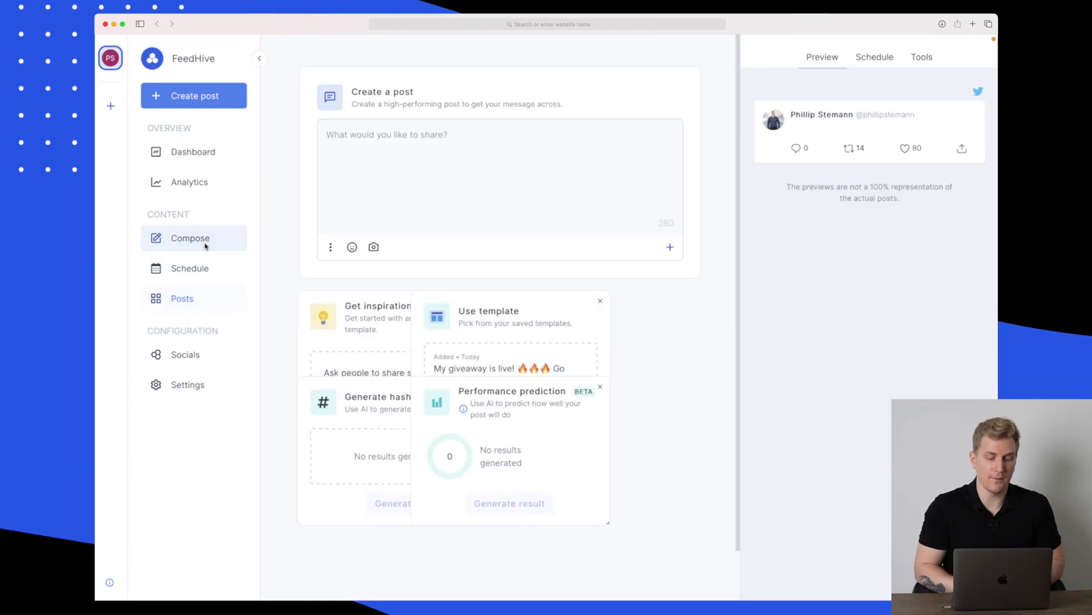
pyautogui.write('hfjsf hsdjkf djksf')
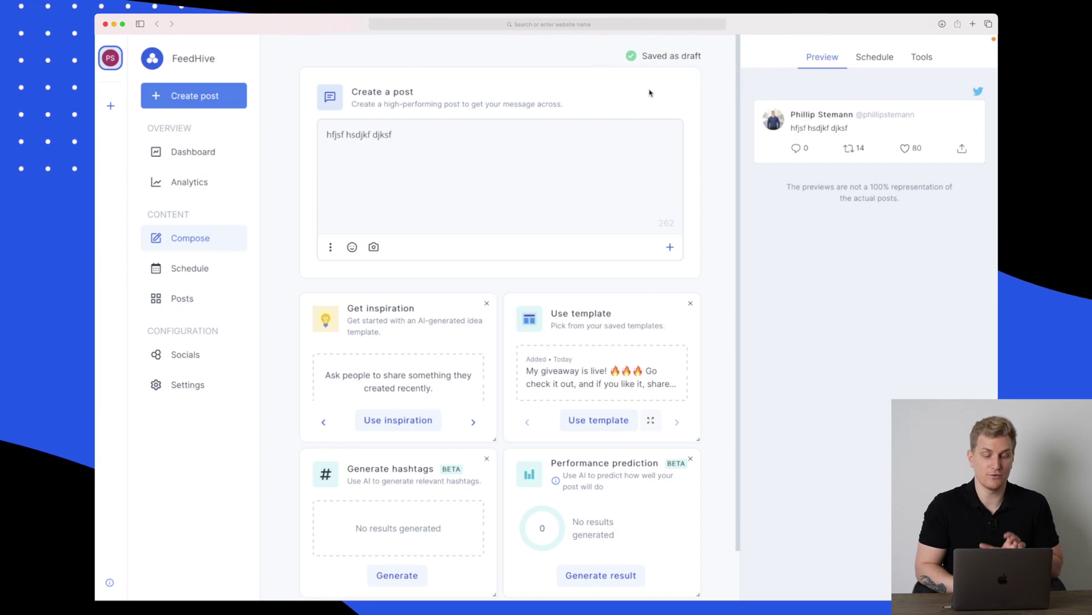
pyautogui.click(184, 300)
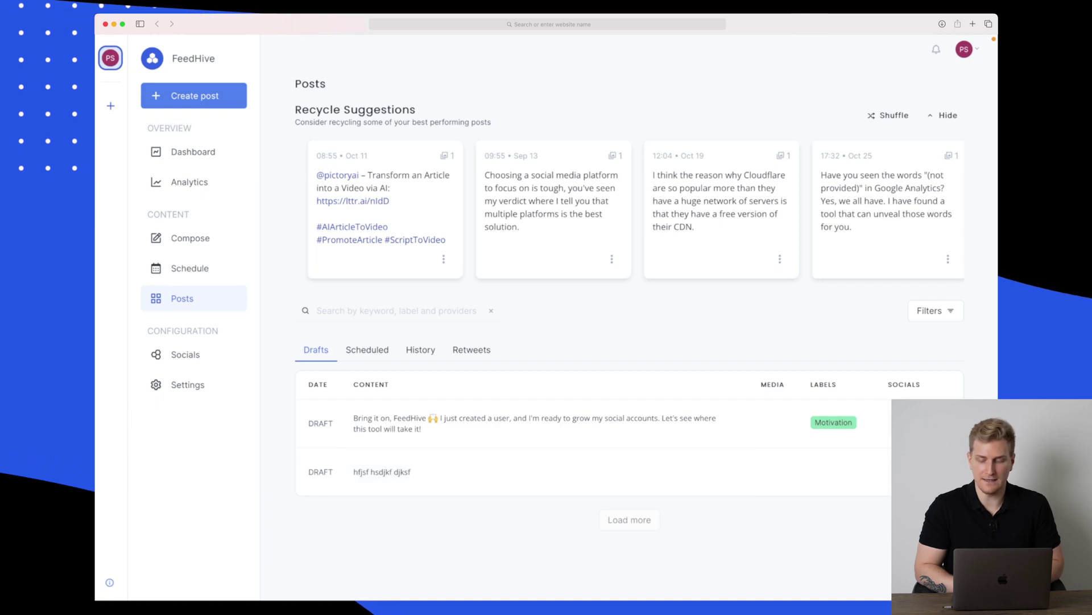
pyautogui.click(885, 551)
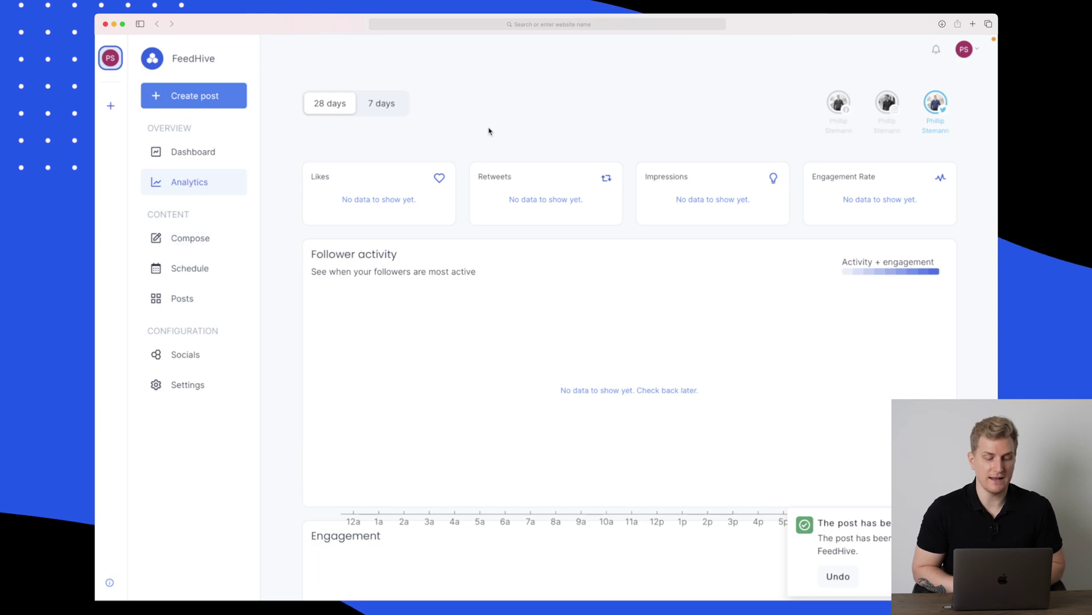
# Switch analytics to 7 days and back to 28 days, then rank Highest Ranking Posts by Impressions.
pyautogui.scroll(-1, 481, 131)
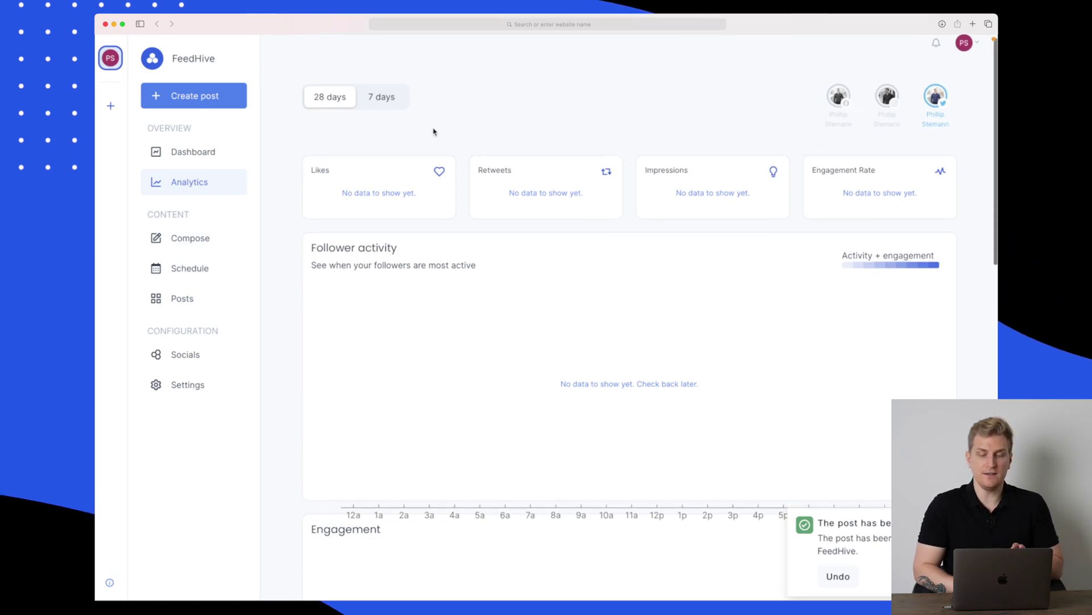
pyautogui.click(369, 106)
pyautogui.click(339, 101)
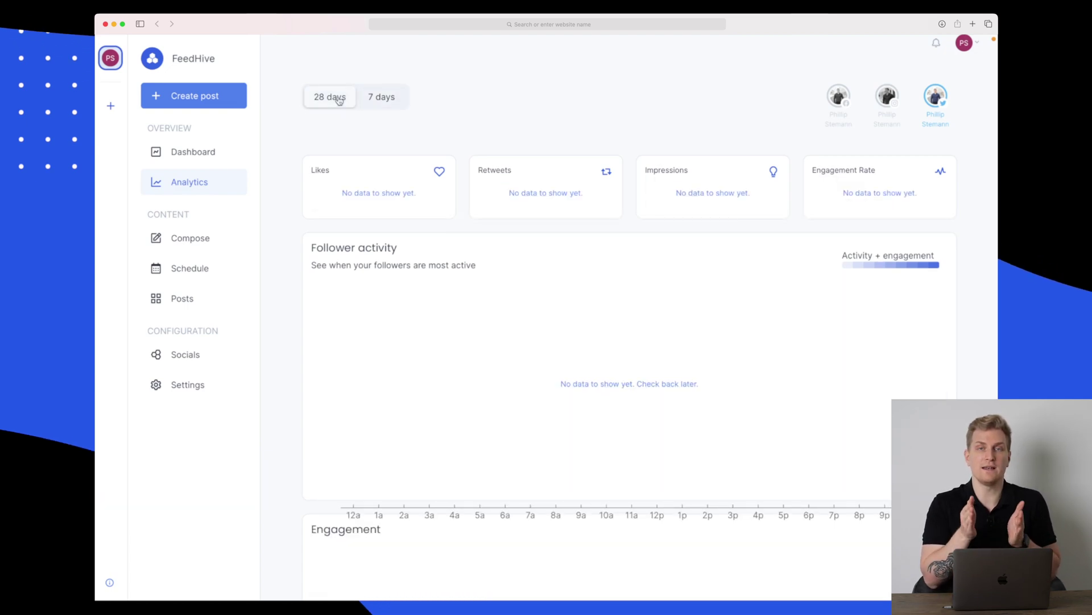
pyautogui.scroll(-2, 447, 154)
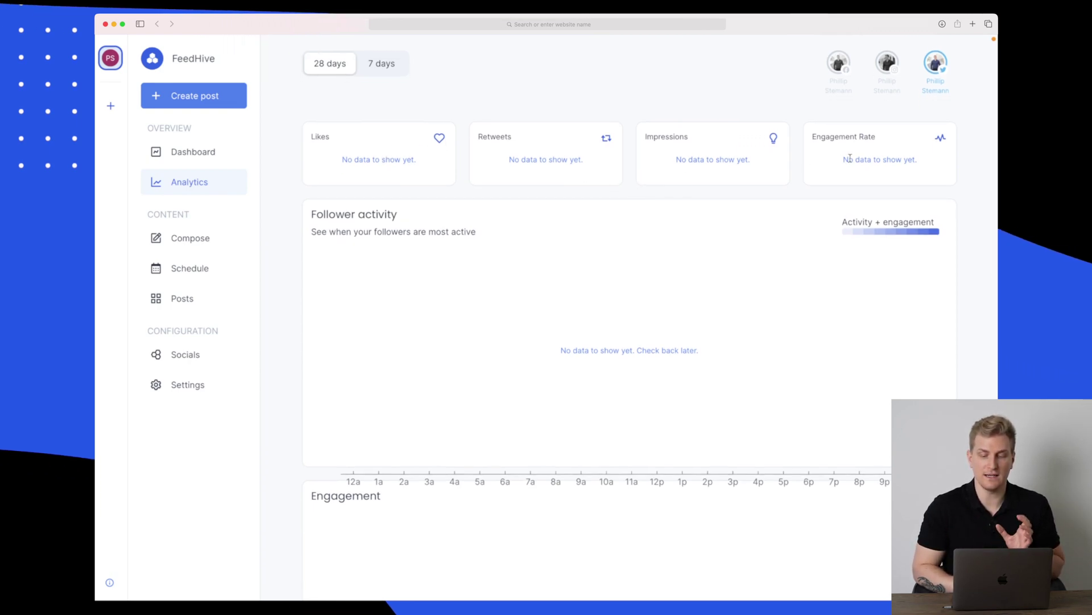
pyautogui.scroll(-15, 848, 159)
pyautogui.scroll(-1, 851, 161)
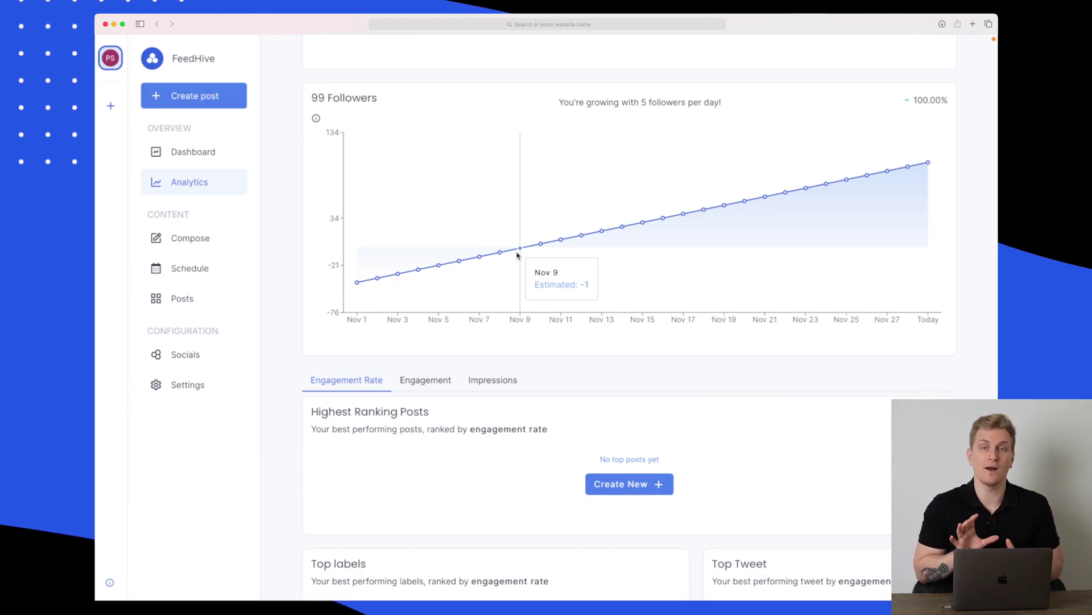
pyautogui.scroll(-5, 517, 250)
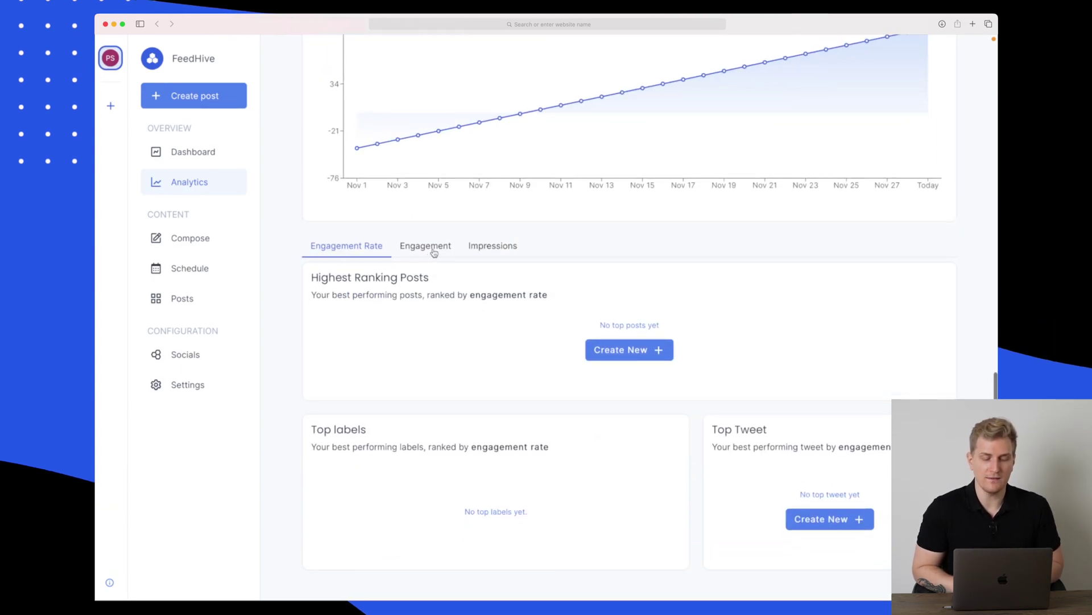
pyautogui.click(508, 254)
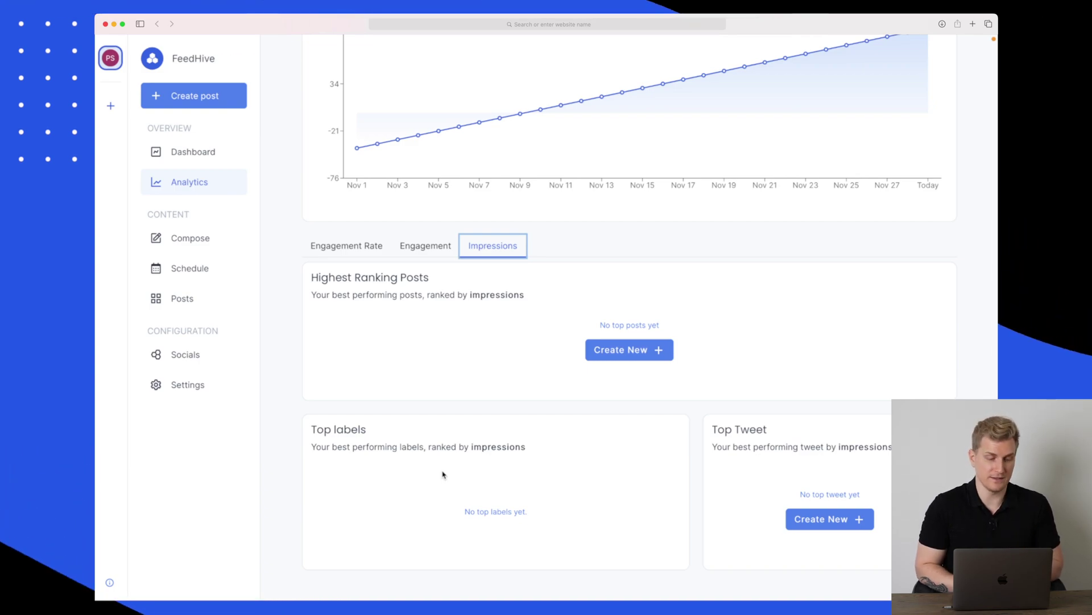
# Go to Socials and choose Add Social to see Twitter, LinkedIn, Instagram and Facebook.
pyautogui.click(203, 353)
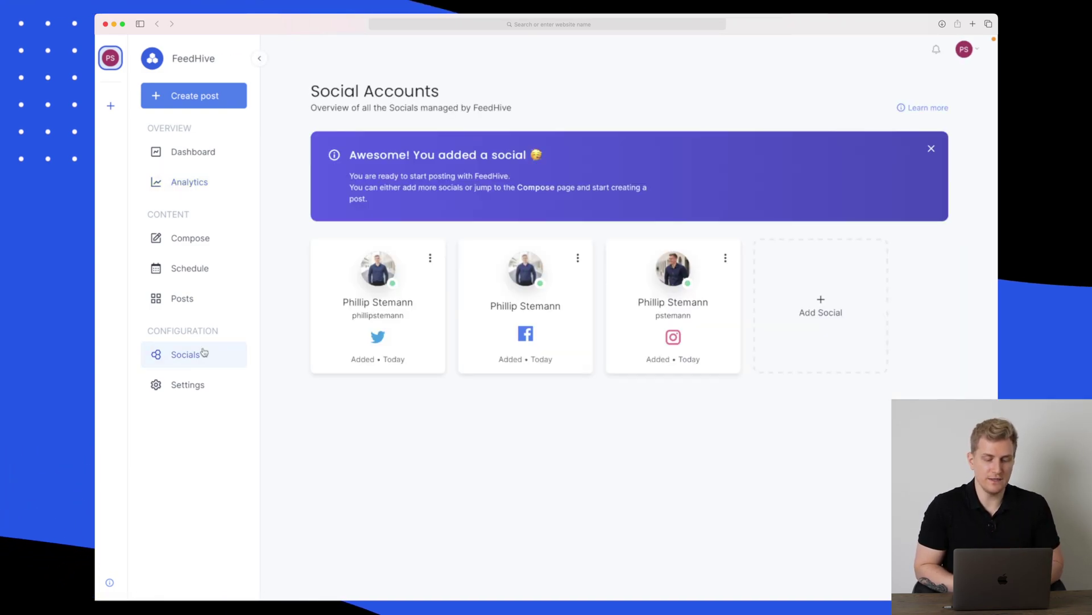
pyautogui.click(811, 303)
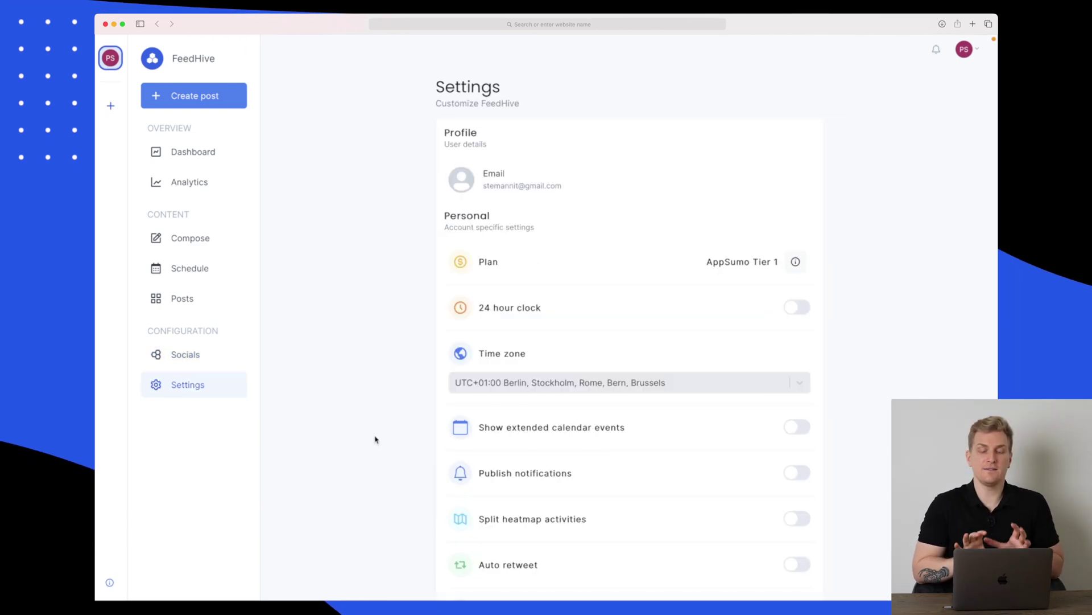
# Read the tooltip of each personal setting, including the 24-hour clock, time zone and default provider.
pyautogui.scroll(-2, 376, 438)
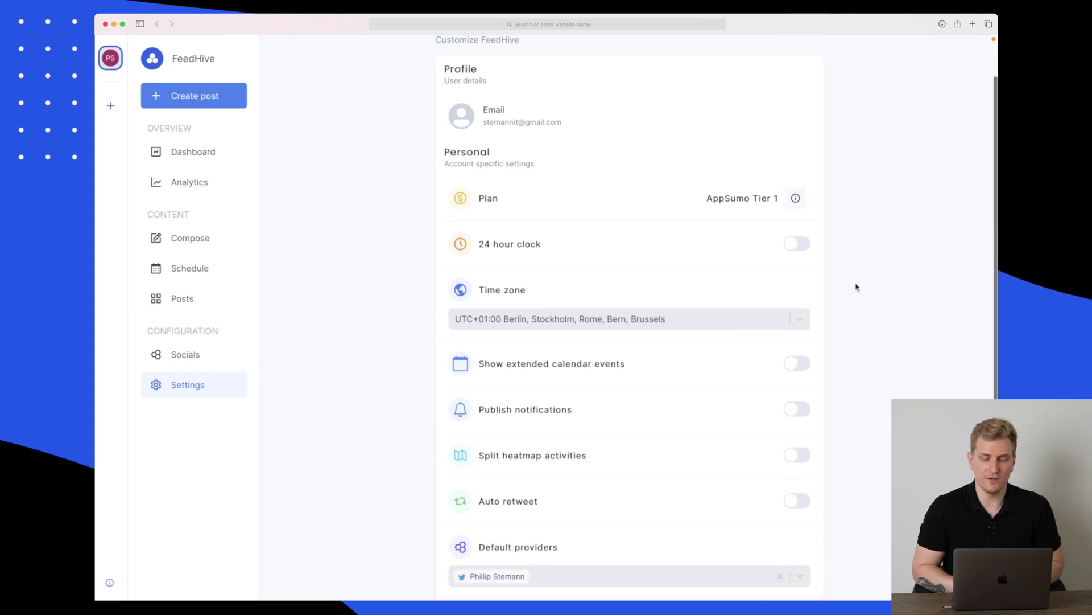
pyautogui.scroll(-4, 799, 249)
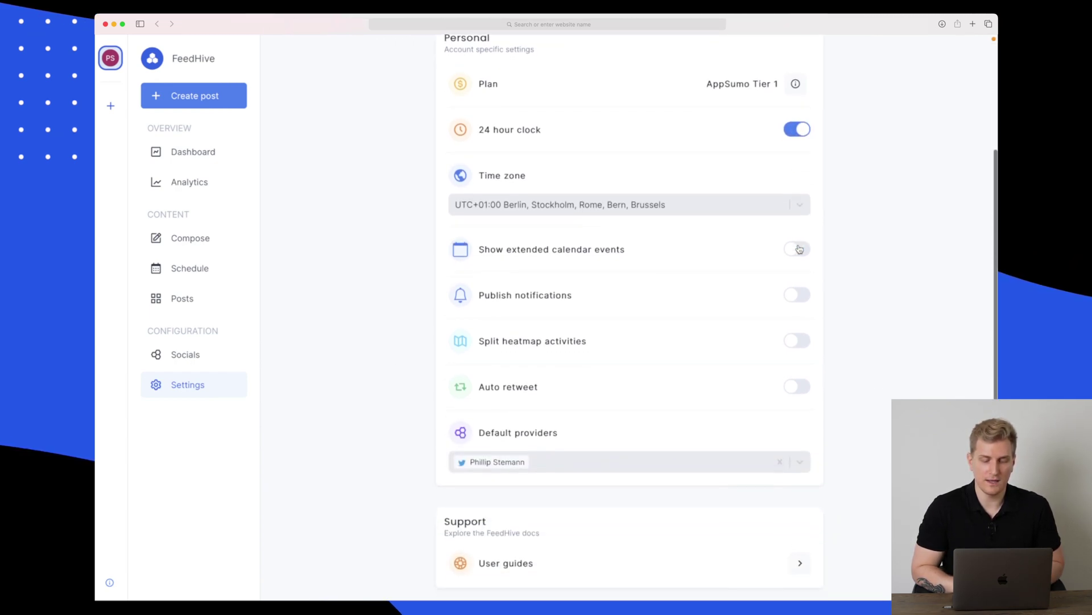
pyautogui.moveTo(534, 249)
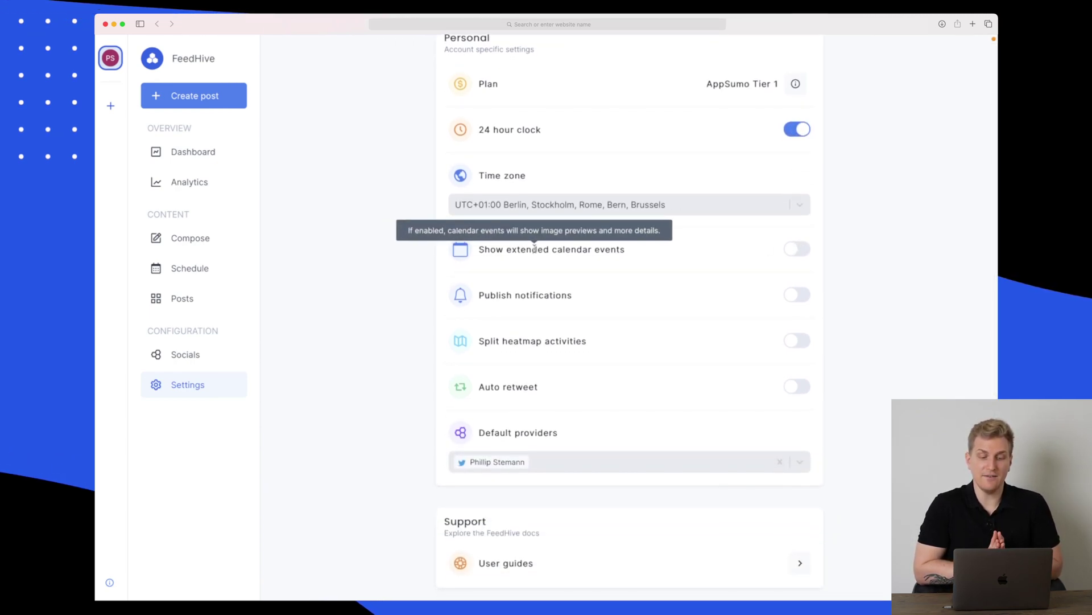
pyautogui.moveTo(541, 287)
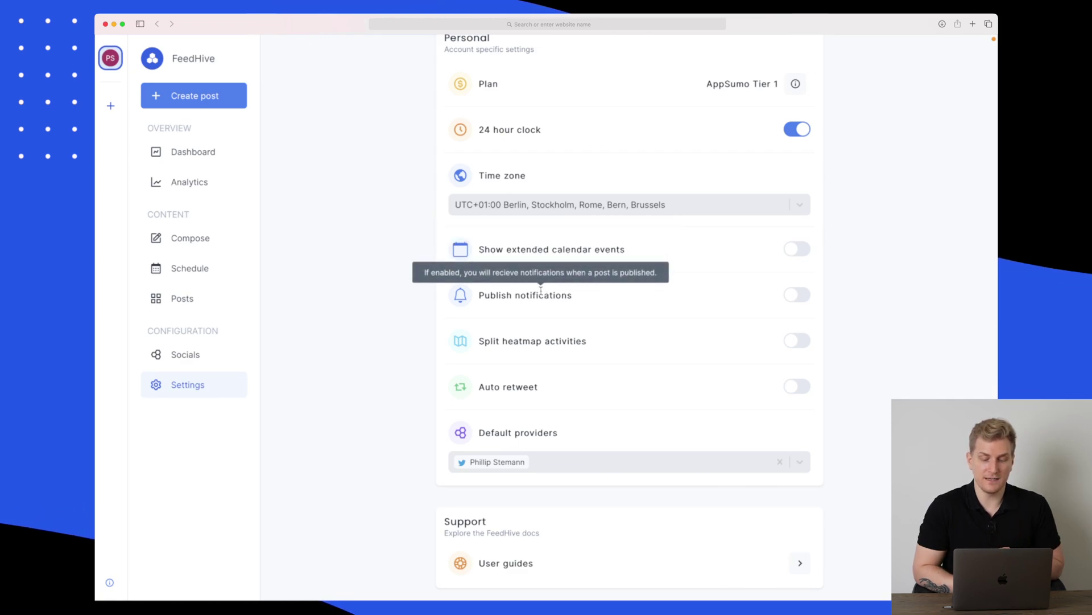
pyautogui.moveTo(554, 337)
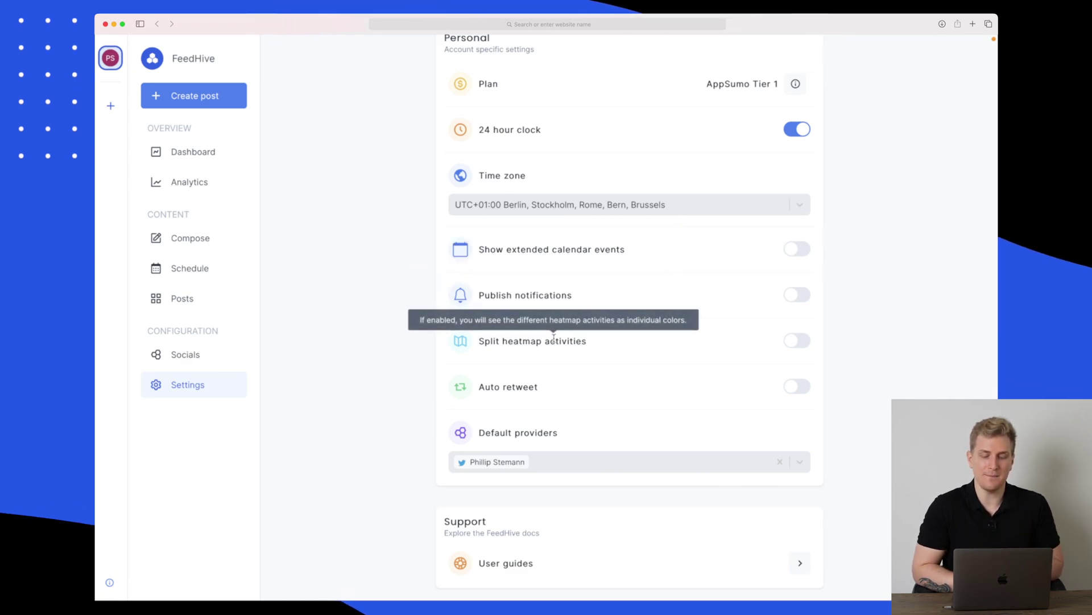
pyautogui.moveTo(520, 396)
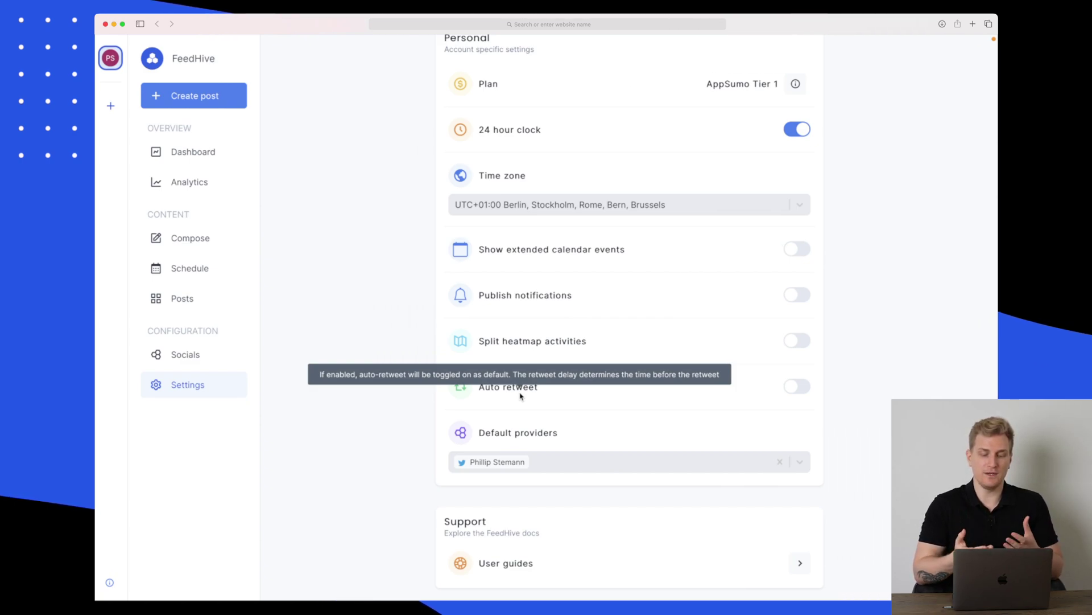
pyautogui.scroll(-3, 520, 396)
pyautogui.moveTo(553, 361)
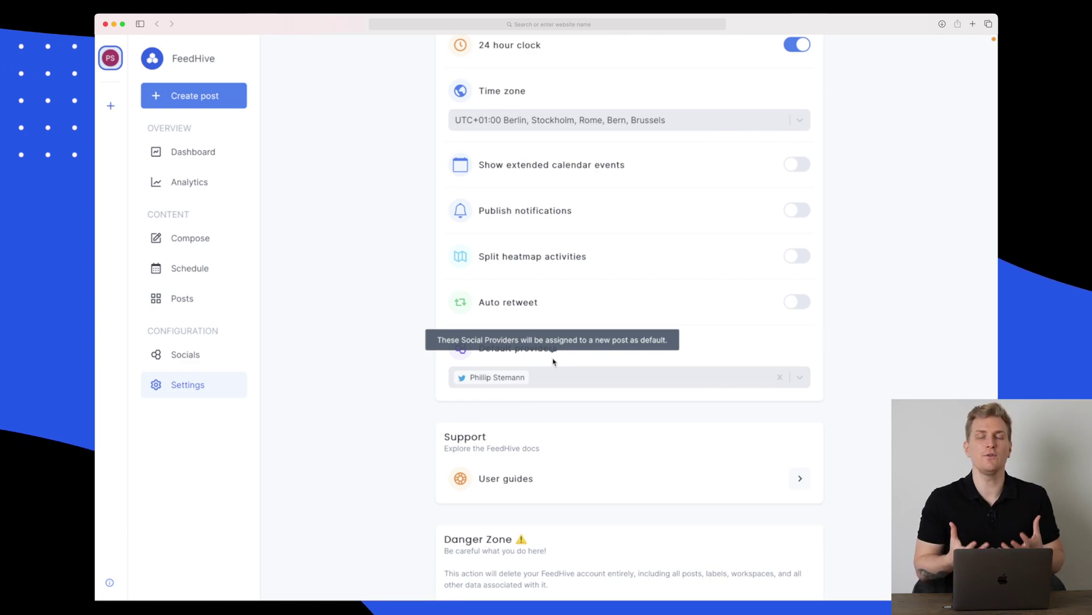
pyautogui.scroll(-1, 553, 362)
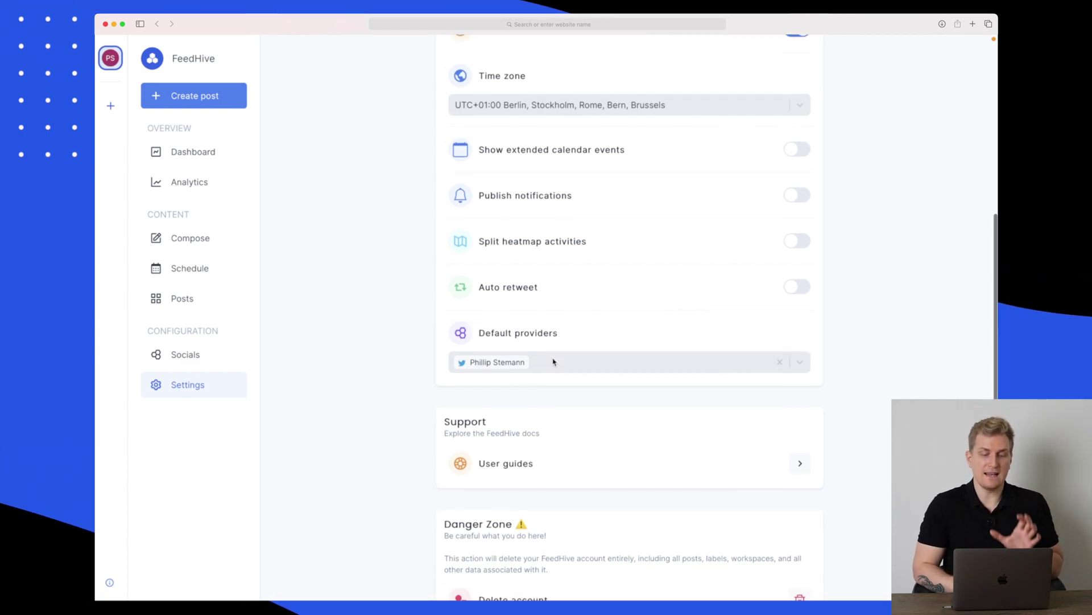